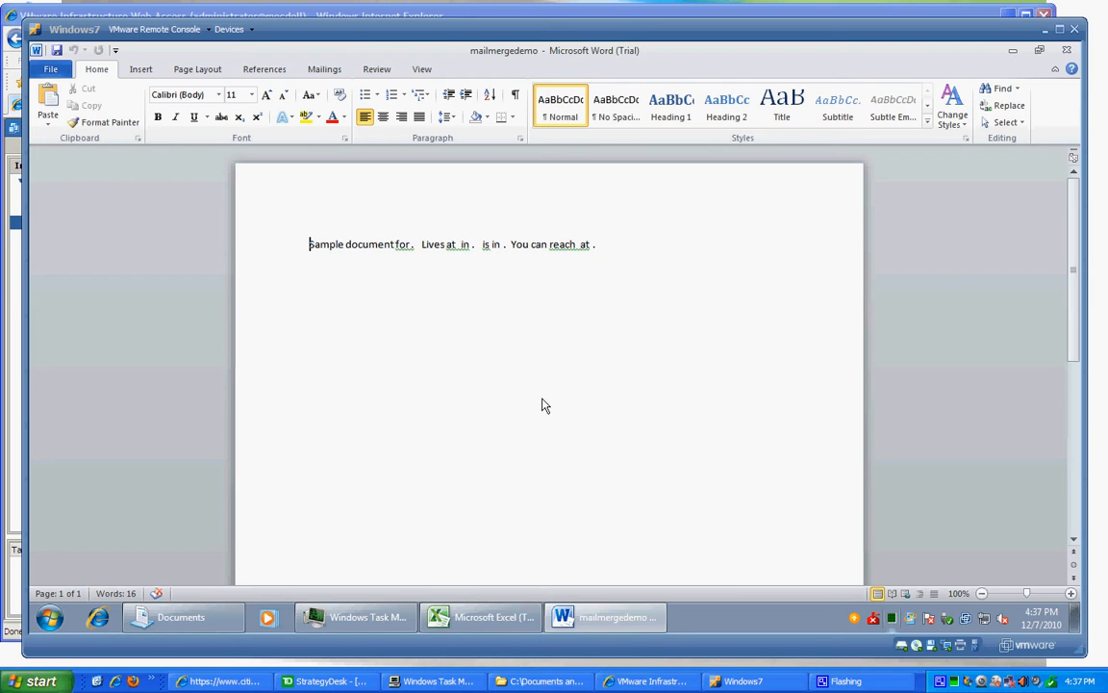
Start a mail merge for the document using the Letters type.
{"action": "left_click", "coordinate": [324, 70]}
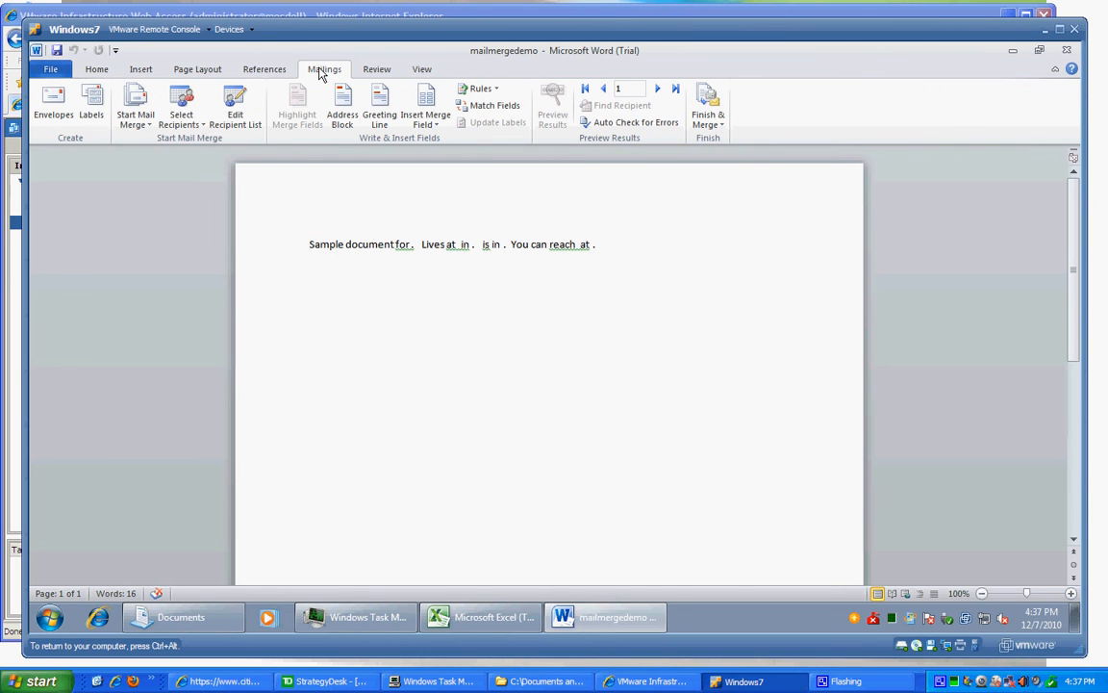
{"action": "left_click", "coordinate": [140, 108]}
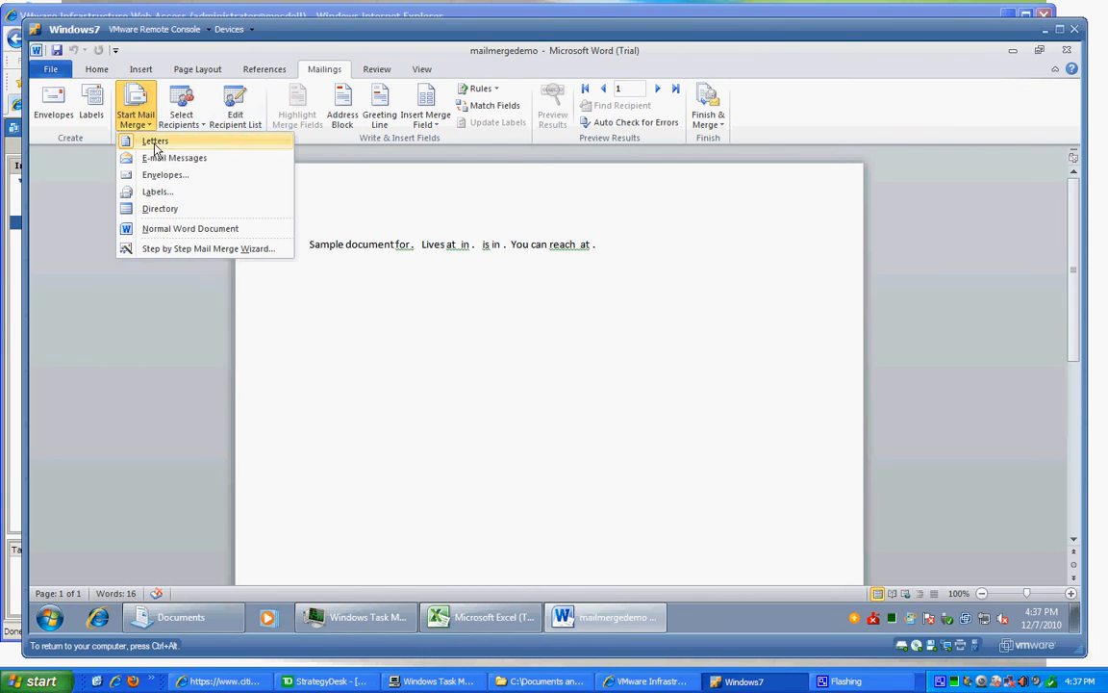
{"action": "left_click", "coordinate": [151, 141]}
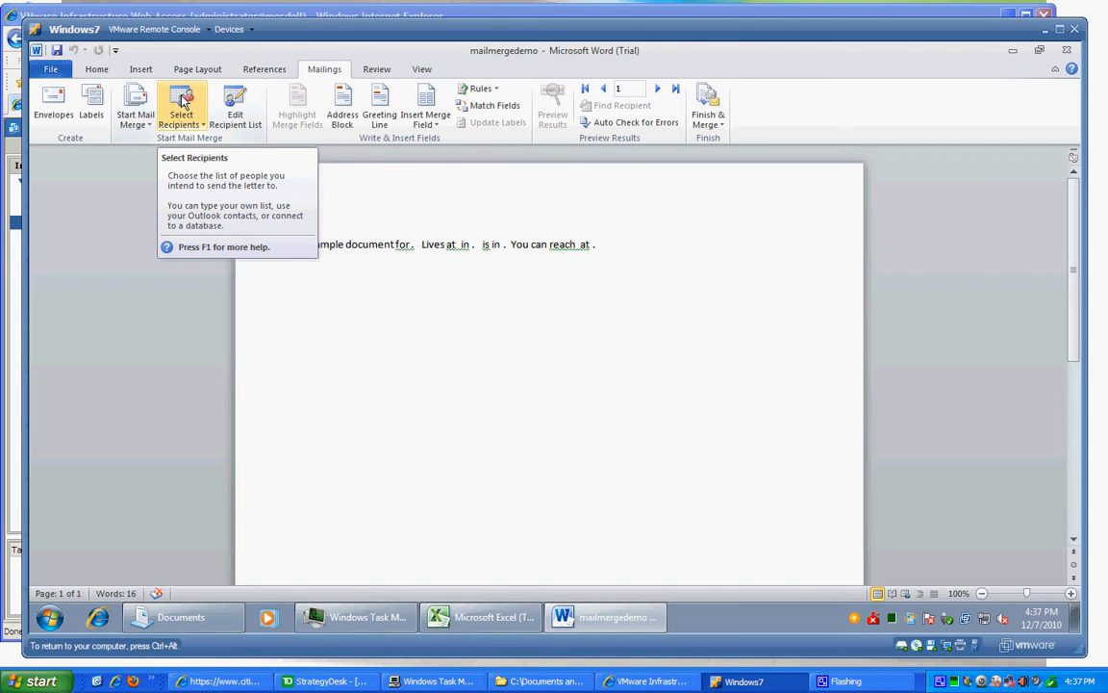
Choose the mailmergedemo Excel workbook in the Documents library as the existing recipient list, filtering the data sources to Excel Files.
{"action": "left_click", "coordinate": [181, 99]}
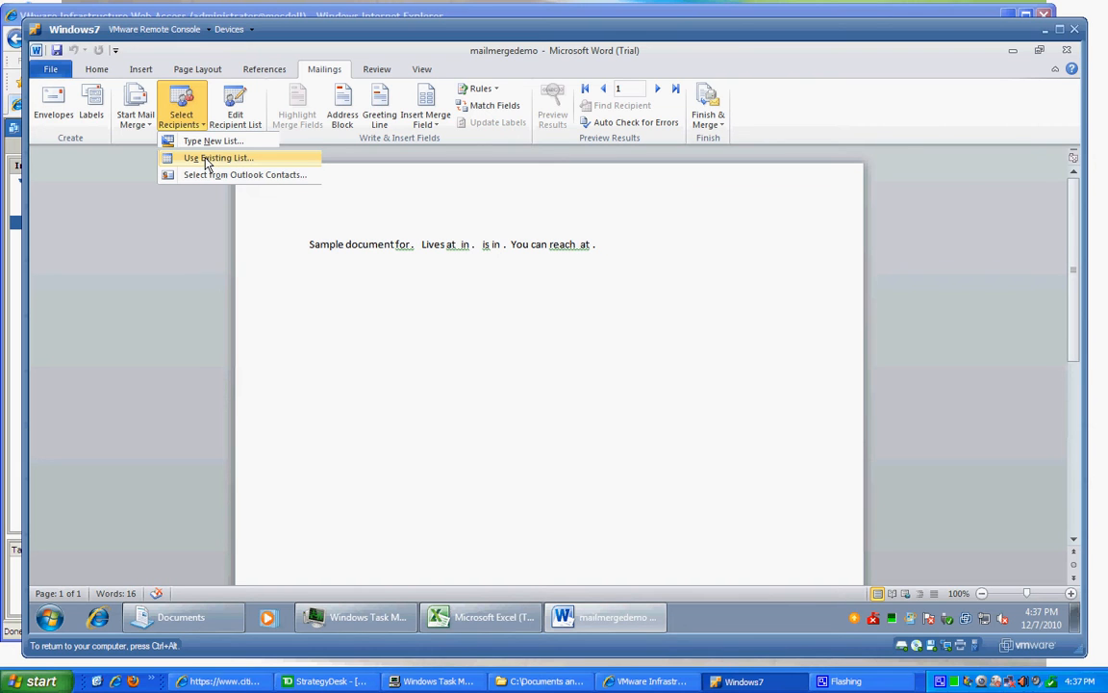
{"action": "left_click", "coordinate": [206, 164]}
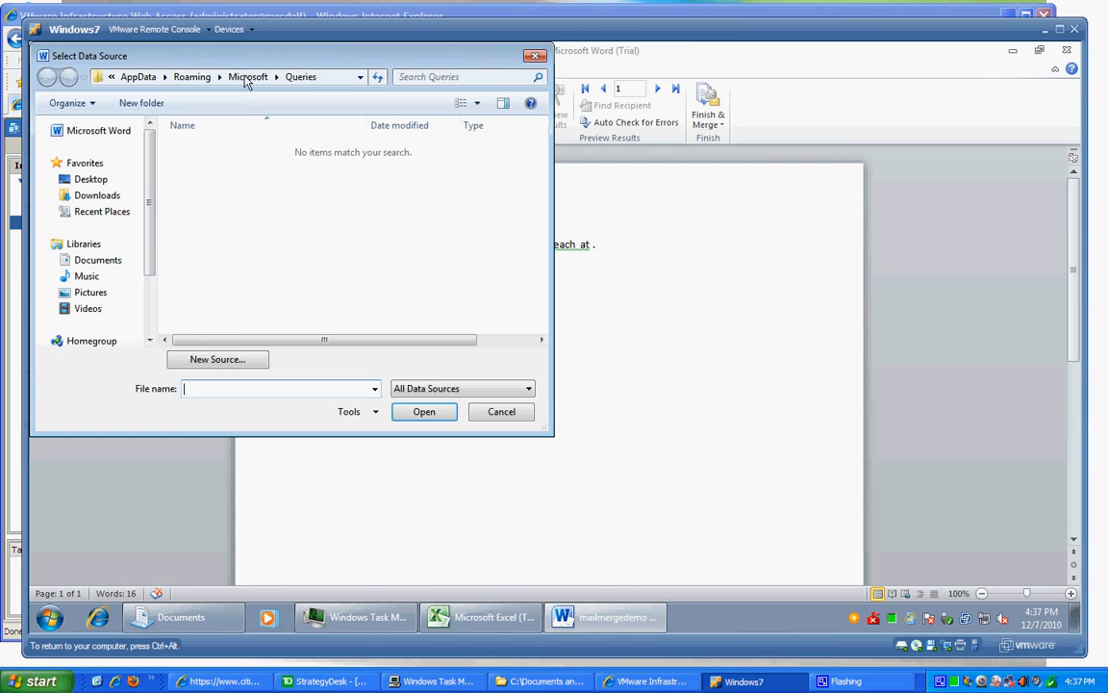
{"action": "left_click_drag", "start_coordinate": [263, 63], "coordinate": [510, 170]}
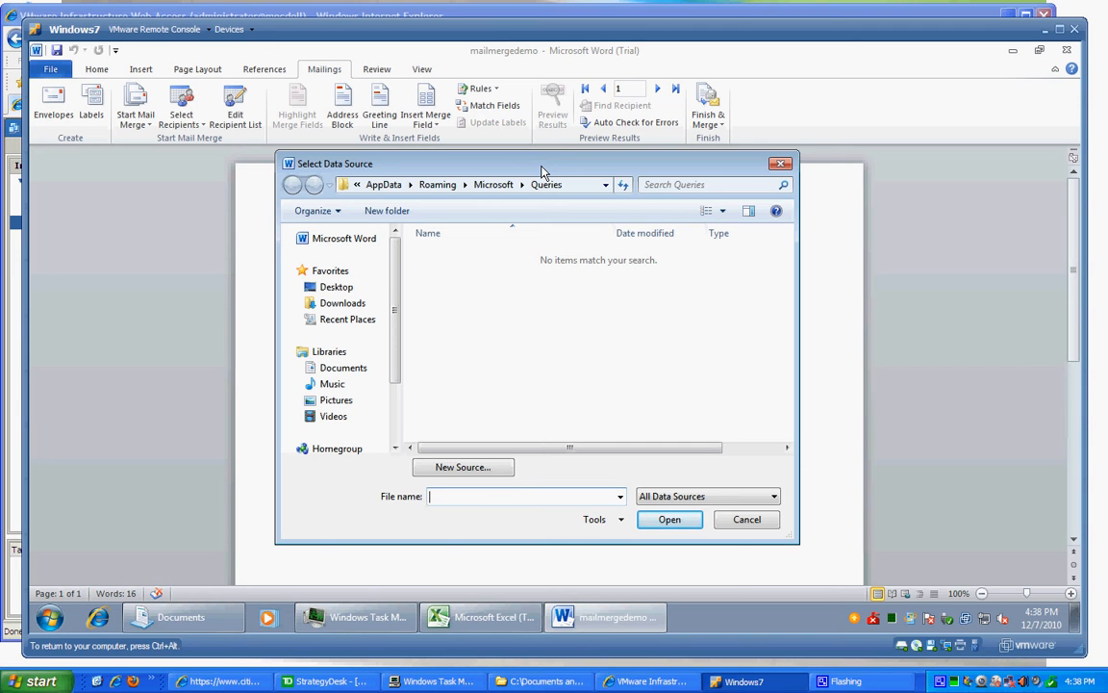
{"action": "left_click", "coordinate": [343, 370]}
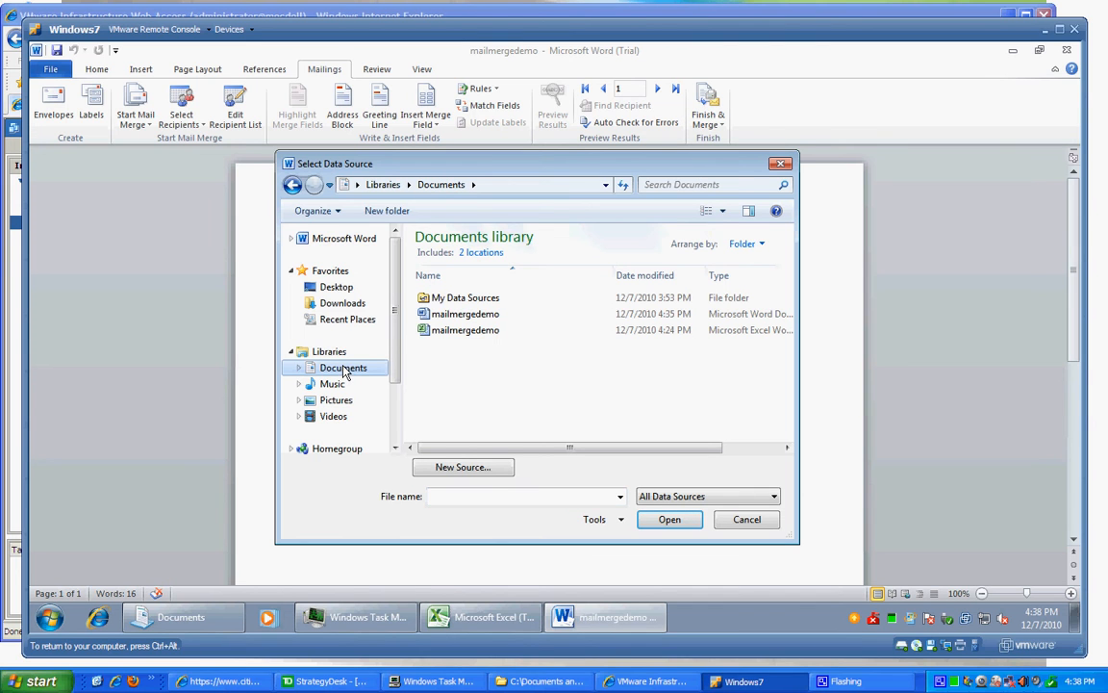
{"action": "left_click", "coordinate": [671, 500]}
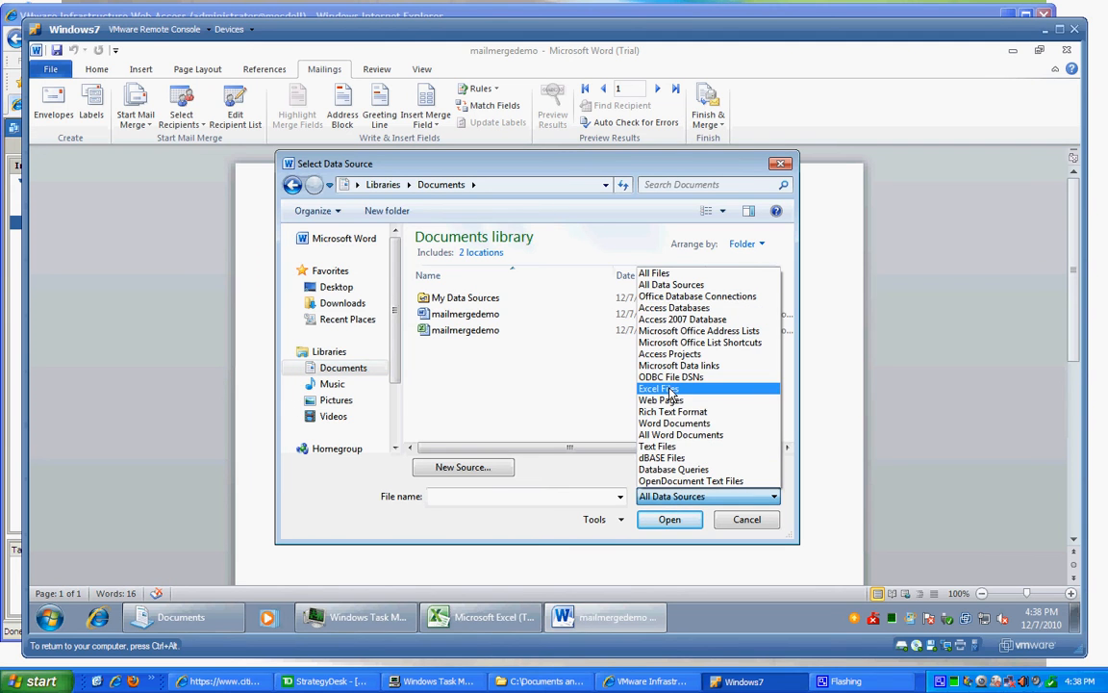
{"action": "left_click", "coordinate": [659, 389]}
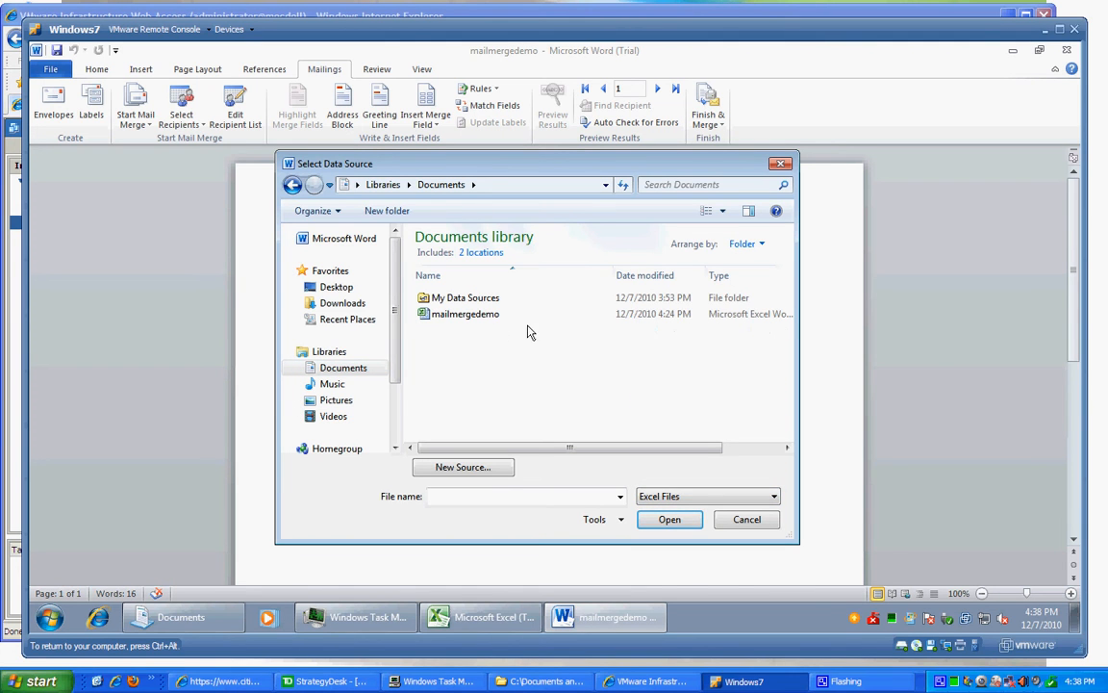
{"action": "left_click", "coordinate": [454, 321]}
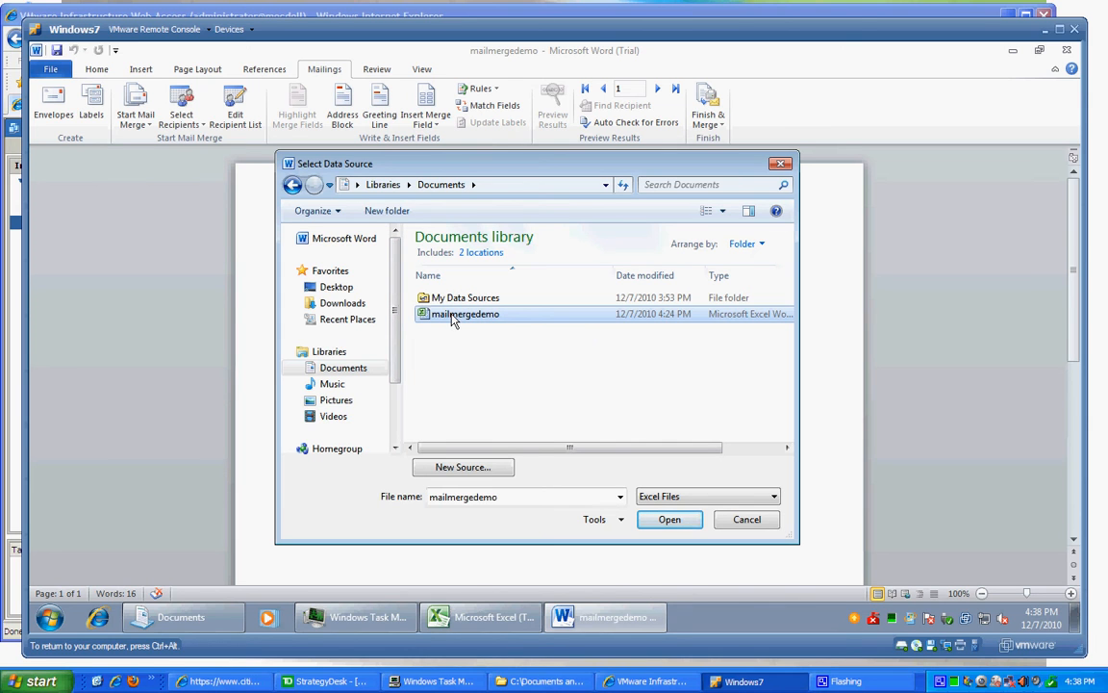
{"action": "left_click", "coordinate": [666, 525]}
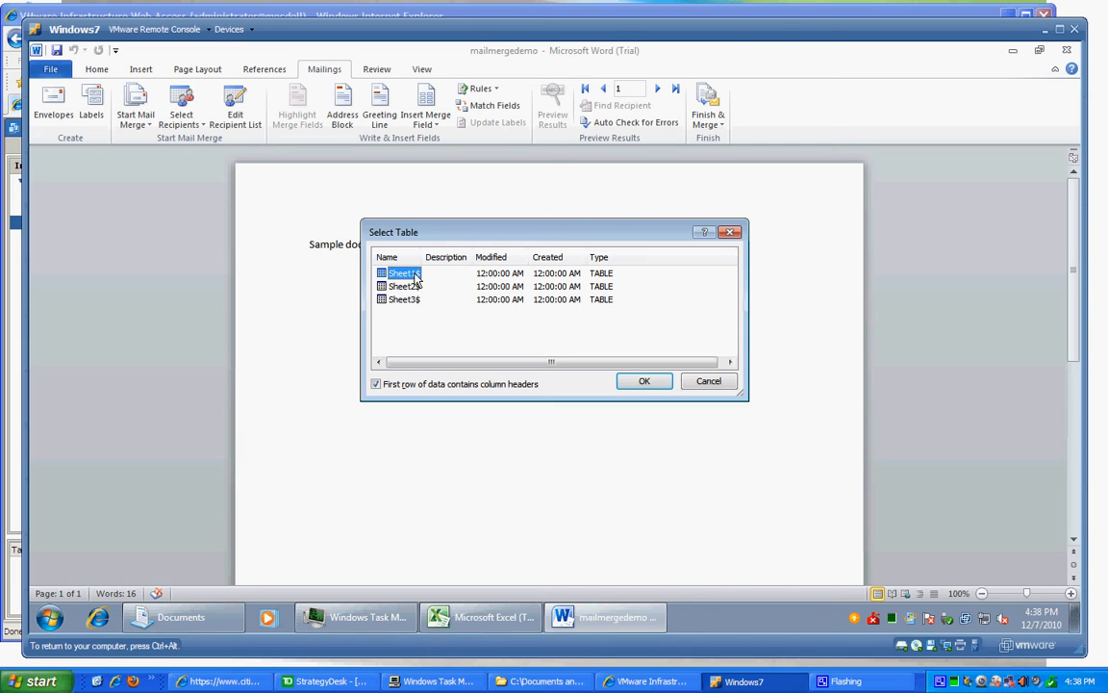
Use Sheet1$ with column headers in its first row as the recipient table, and review the mail merge recipients.
{"action": "left_click", "coordinate": [645, 383]}
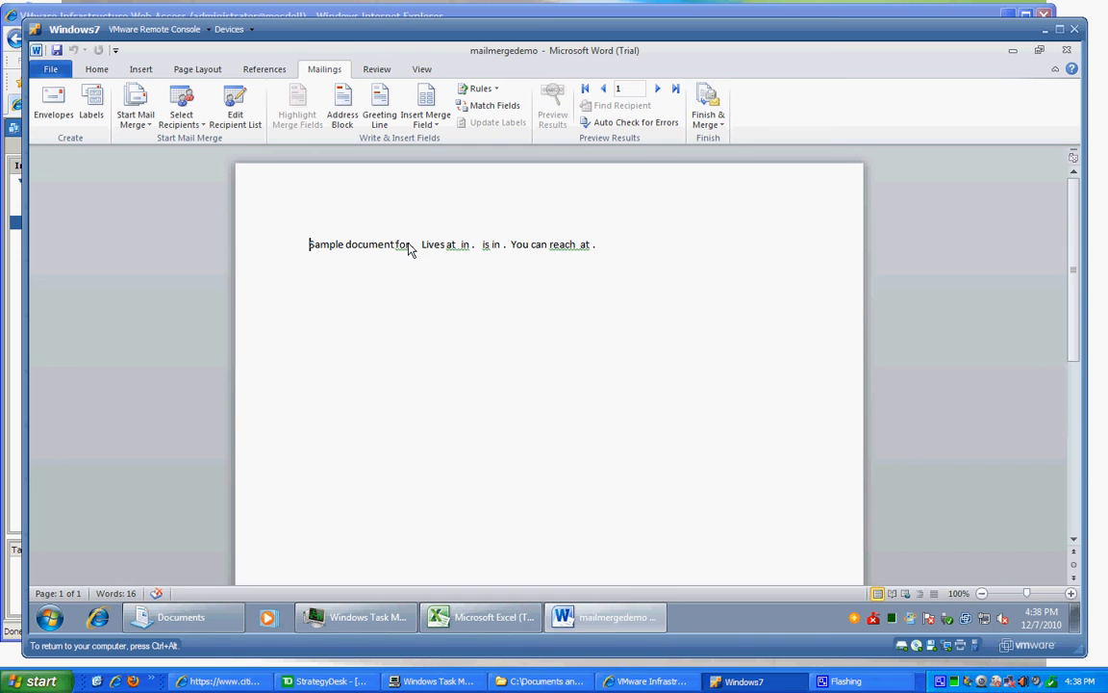
{"action": "left_click", "coordinate": [242, 108]}
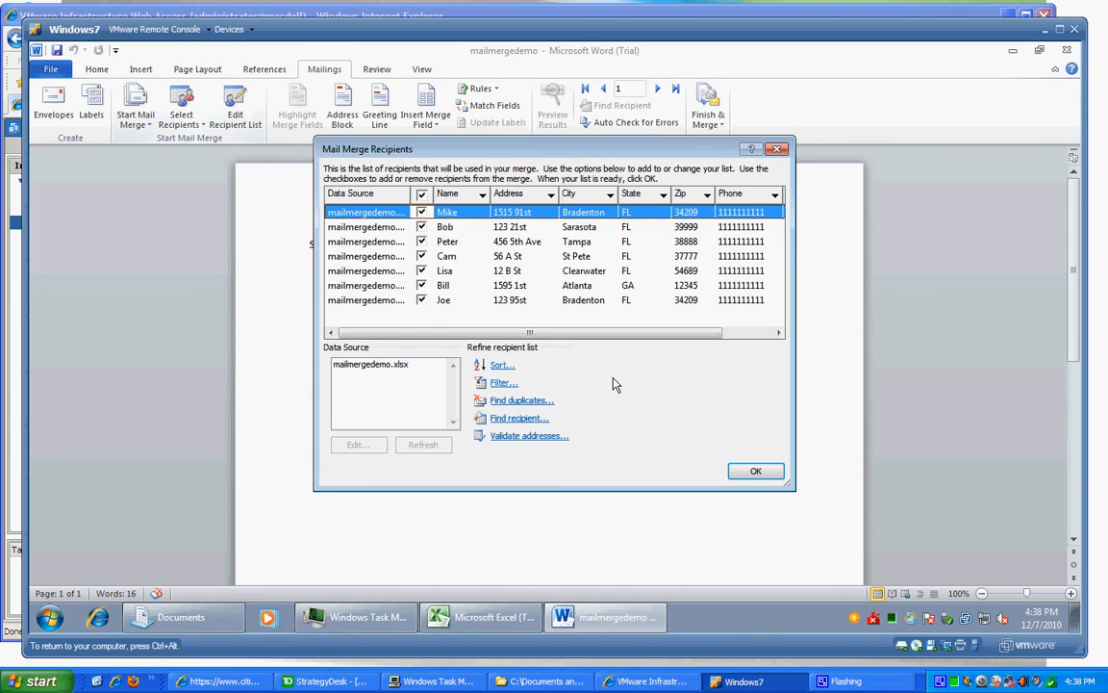
{"action": "left_click", "coordinate": [756, 471]}
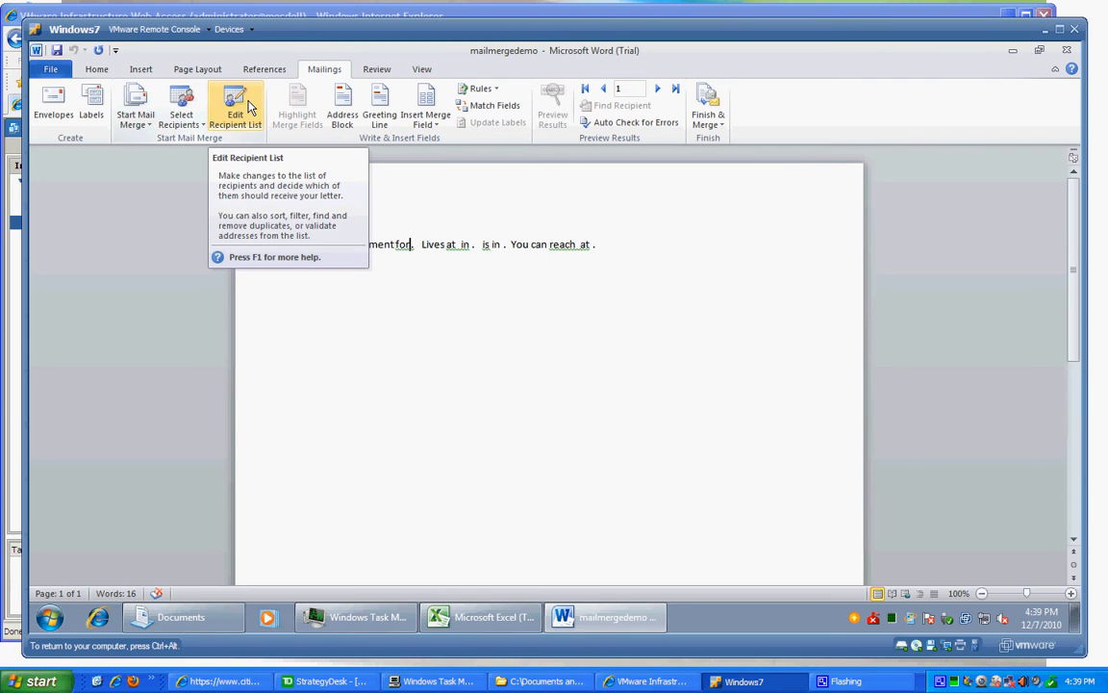
Insert the Date merge field after "Sample document for".
{"action": "left_click", "coordinate": [426, 109]}
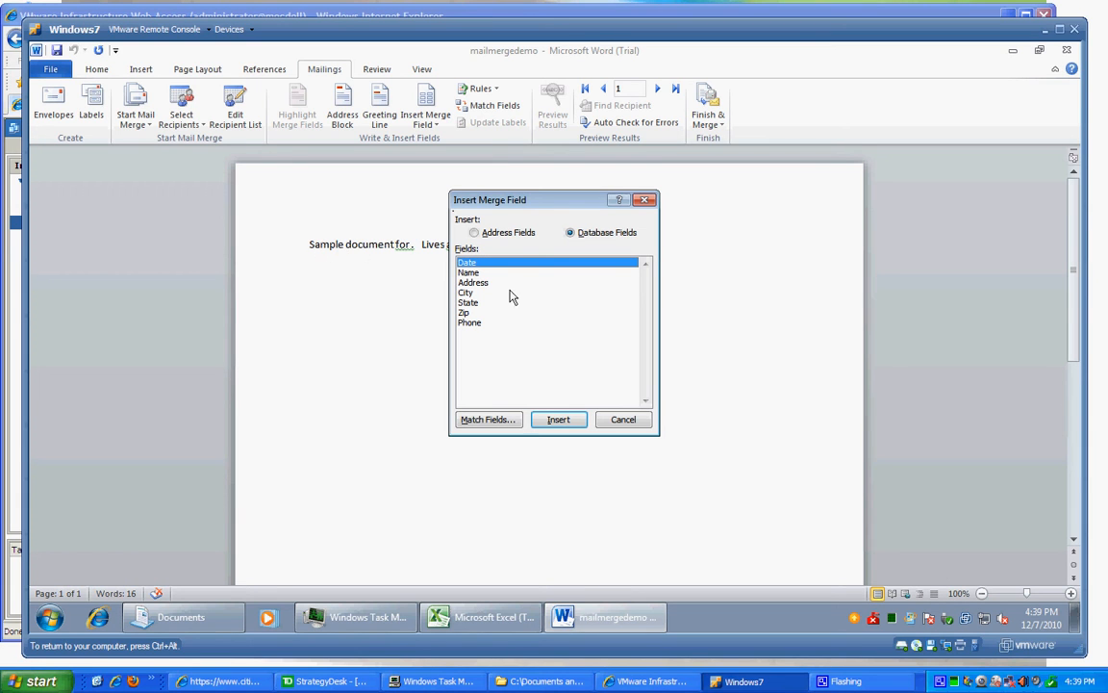
{"action": "left_click", "coordinate": [560, 421]}
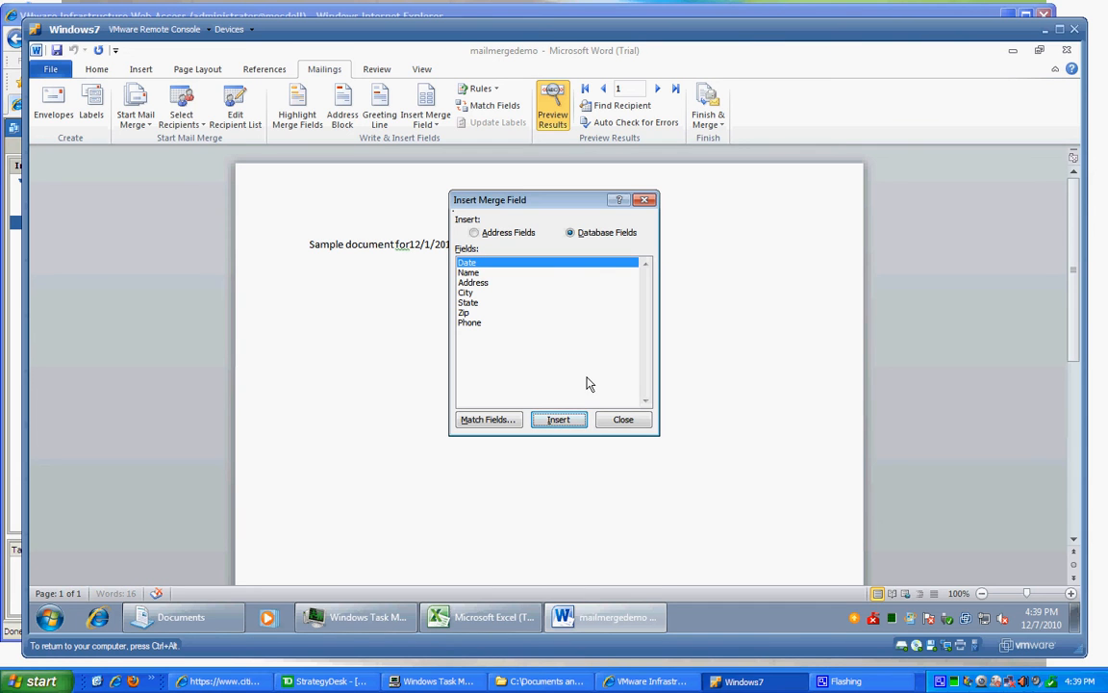
{"action": "left_click", "coordinate": [623, 420]}
Fix the spacing around the date field, adding a space before it and removing the one before the period.
{"action": "left_click", "coordinate": [411, 252]}
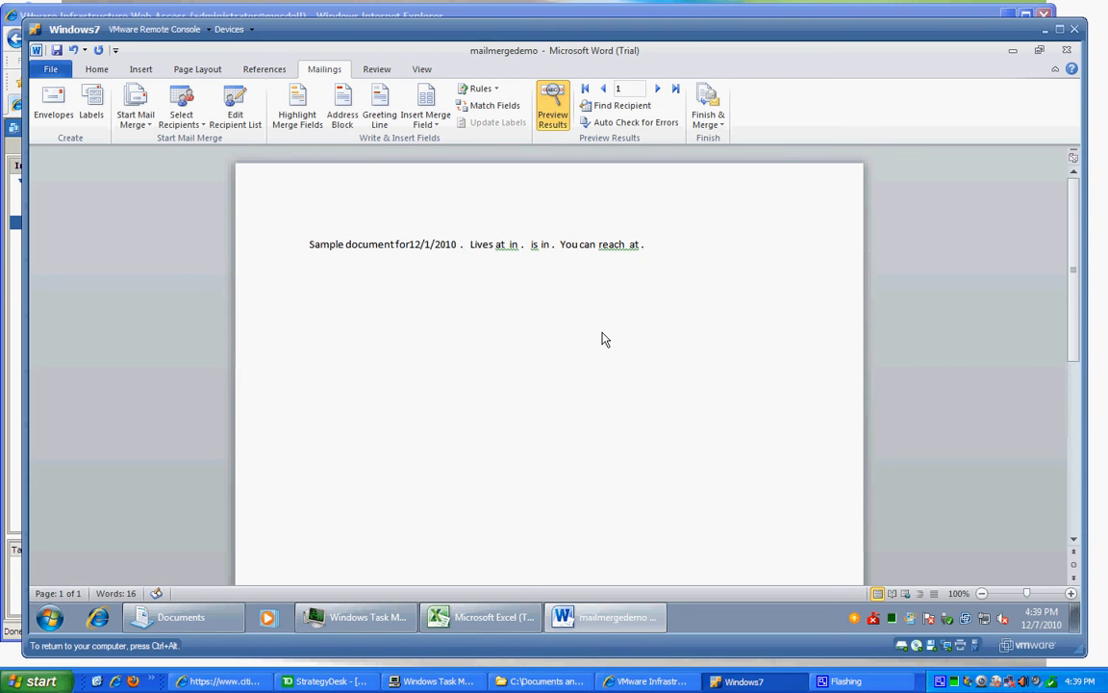
{"action": "key", "text": "Right"}
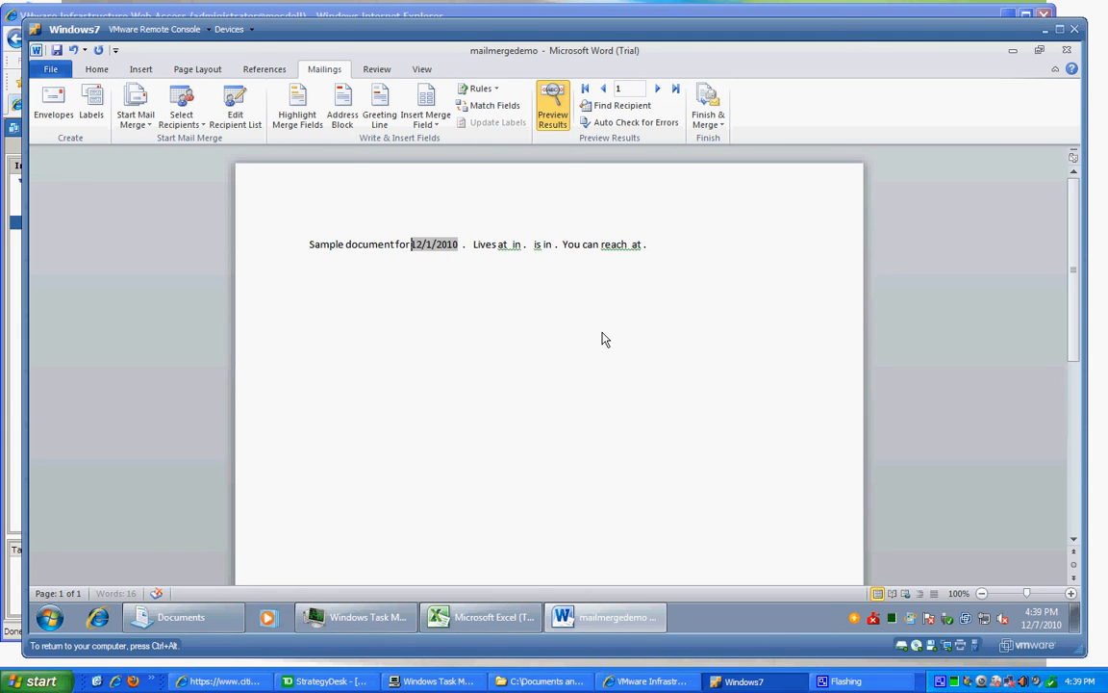
{"action": "key", "text": "Right"}
{"action": "key", "text": "Right"}
{"action": "key", "text": "Right"}
{"action": "key", "text": "Right"}
{"action": "key", "text": "Right"}
{"action": "key", "text": "Right"}
{"action": "key", "text": "Delete"}
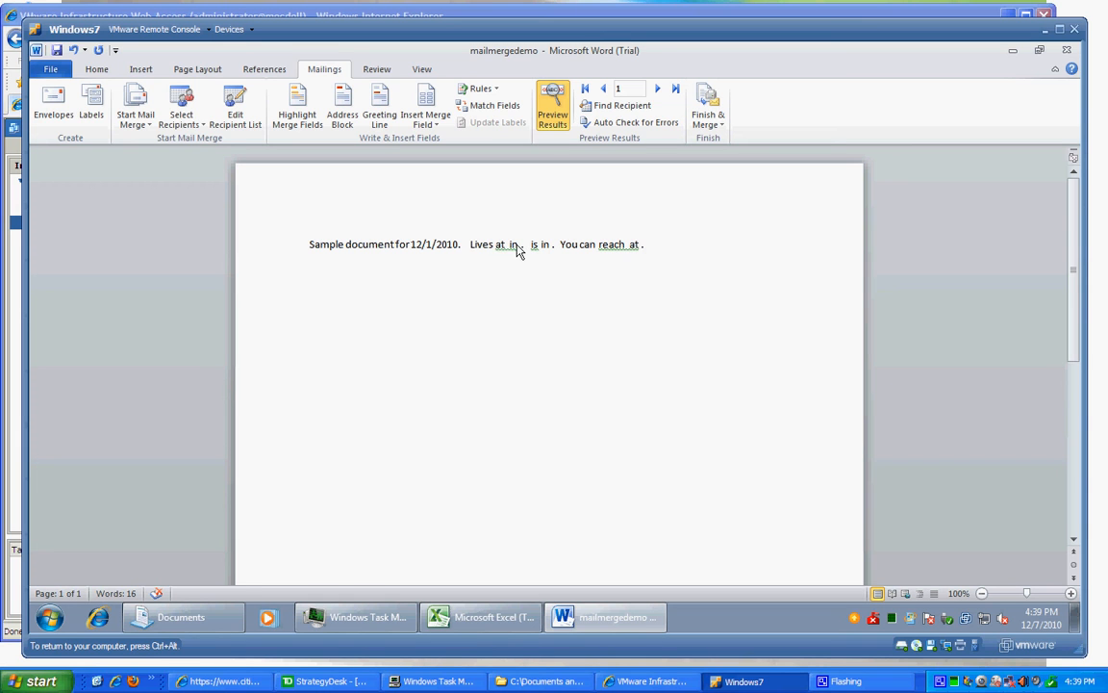
Insert the Name merge field before "Lives at", separated from it by a space.
{"action": "left_click", "coordinate": [425, 101]}
{"action": "left_click", "coordinate": [469, 273]}
{"action": "left_click", "coordinate": [559, 420]}
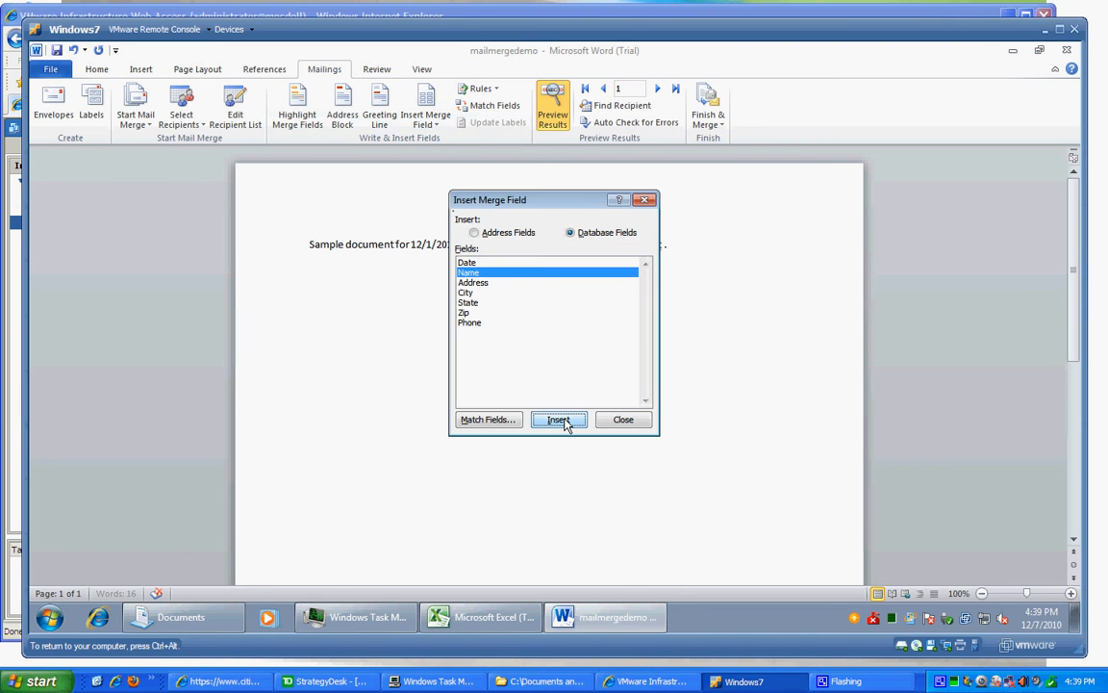
{"action": "left_click", "coordinate": [624, 419]}
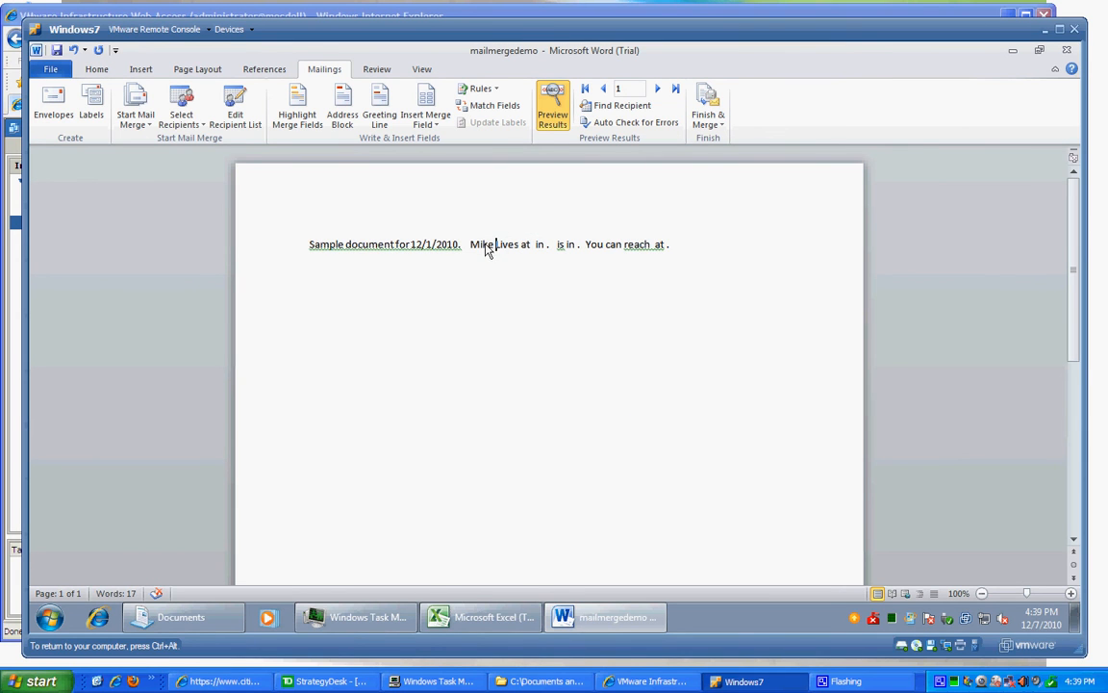
Insert the Address merge field after "Lives at" and remove the extra space following it.
{"action": "left_click", "coordinate": [528, 245]}
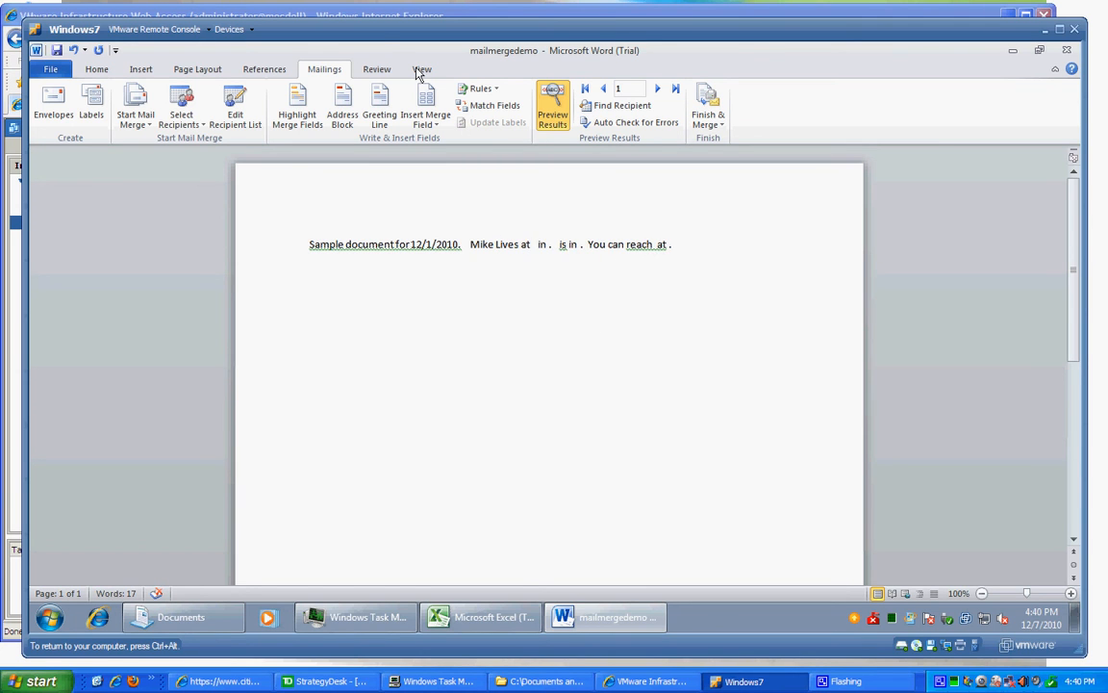
{"action": "left_click", "coordinate": [426, 103]}
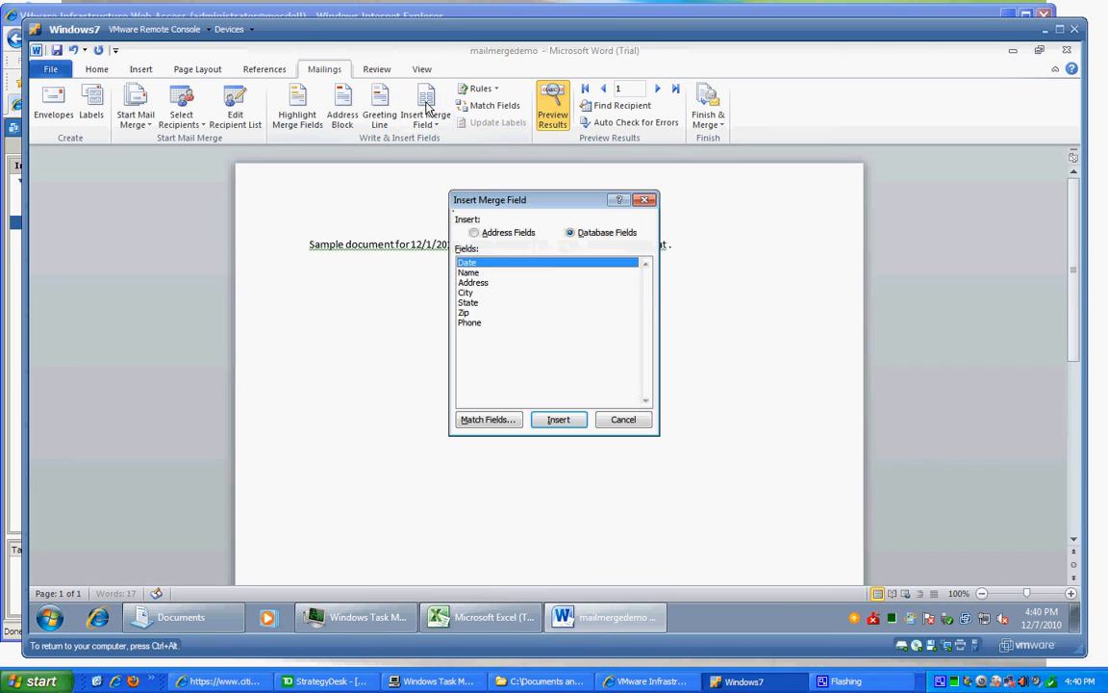
{"action": "left_click", "coordinate": [473, 282]}
{"action": "left_click", "coordinate": [558, 420]}
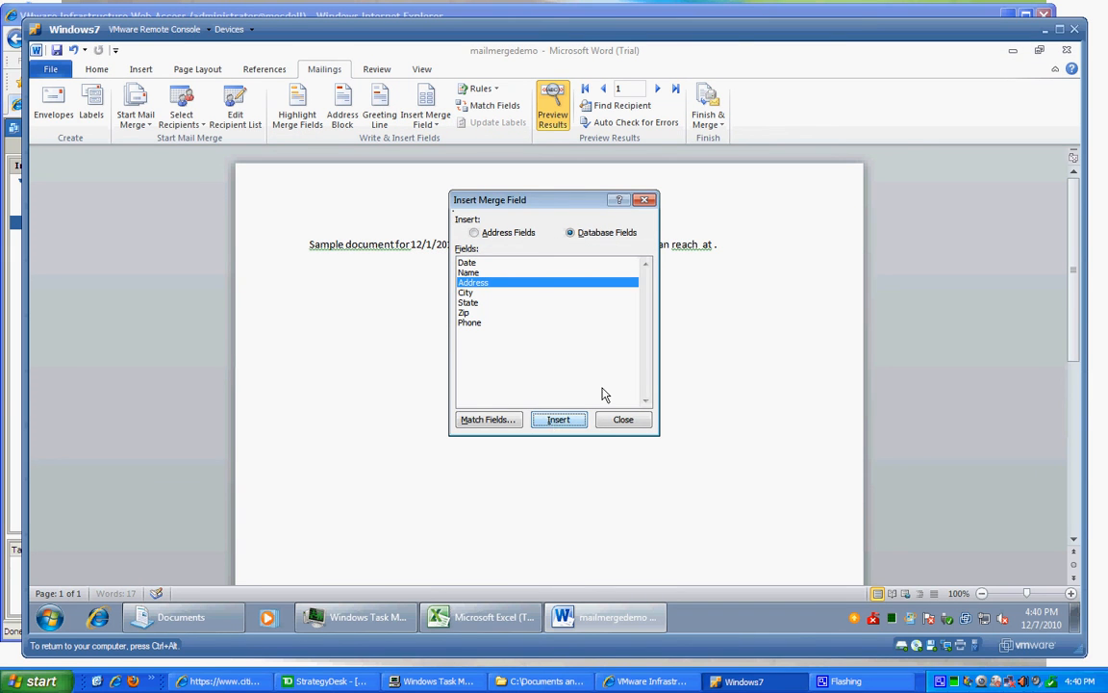
{"action": "left_click", "coordinate": [621, 420]}
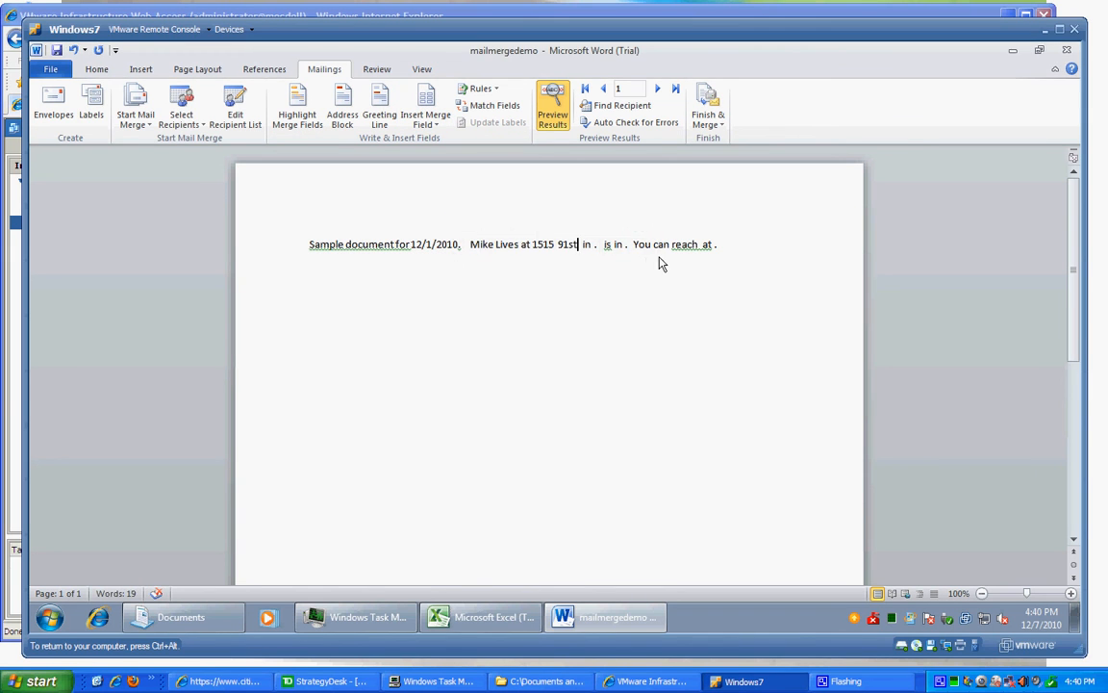
{"action": "key", "text": "BackSpace"}
Insert the City merge field after "in" at the end of the "Lives at" sentence.
{"action": "left_click", "coordinate": [425, 101]}
{"action": "left_click", "coordinate": [467, 292]}
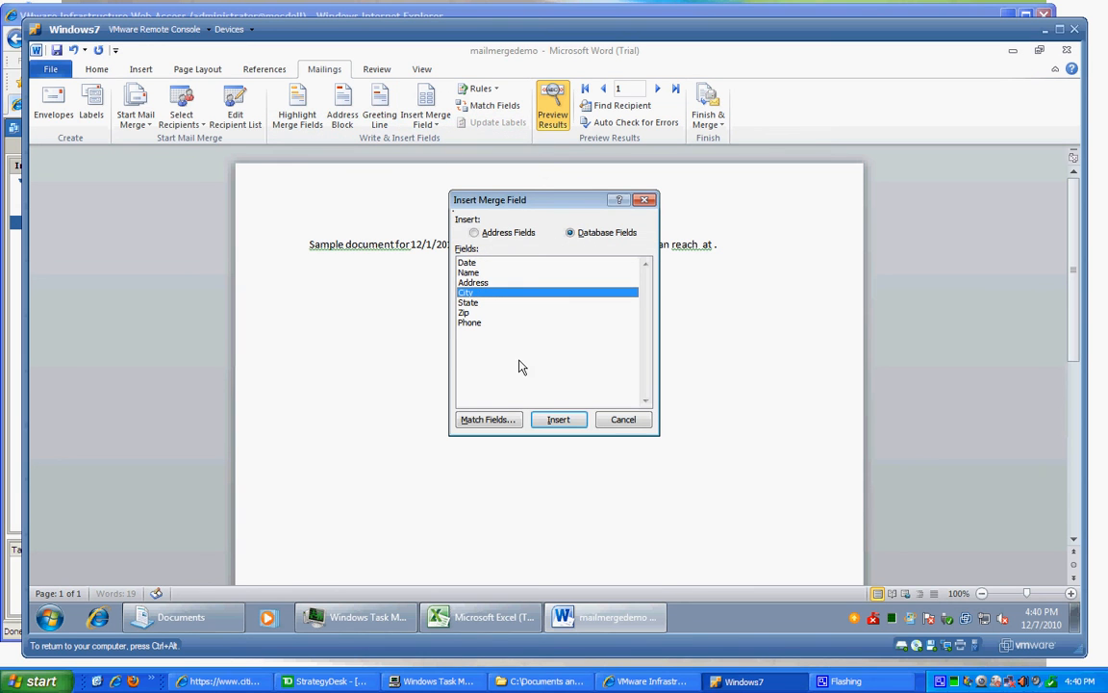
{"action": "left_click", "coordinate": [565, 421]}
{"action": "left_click", "coordinate": [626, 420]}
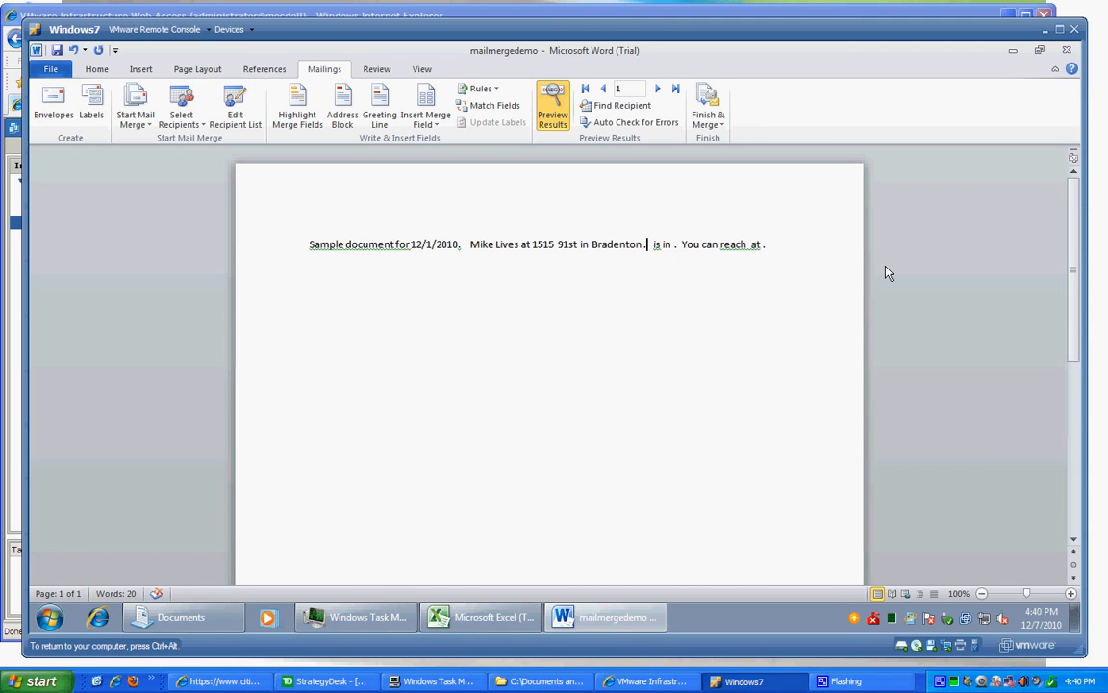
Insert the City merge field before "is in" and remove the extra space following the field.
{"action": "left_click", "coordinate": [423, 98]}
{"action": "left_click", "coordinate": [467, 292]}
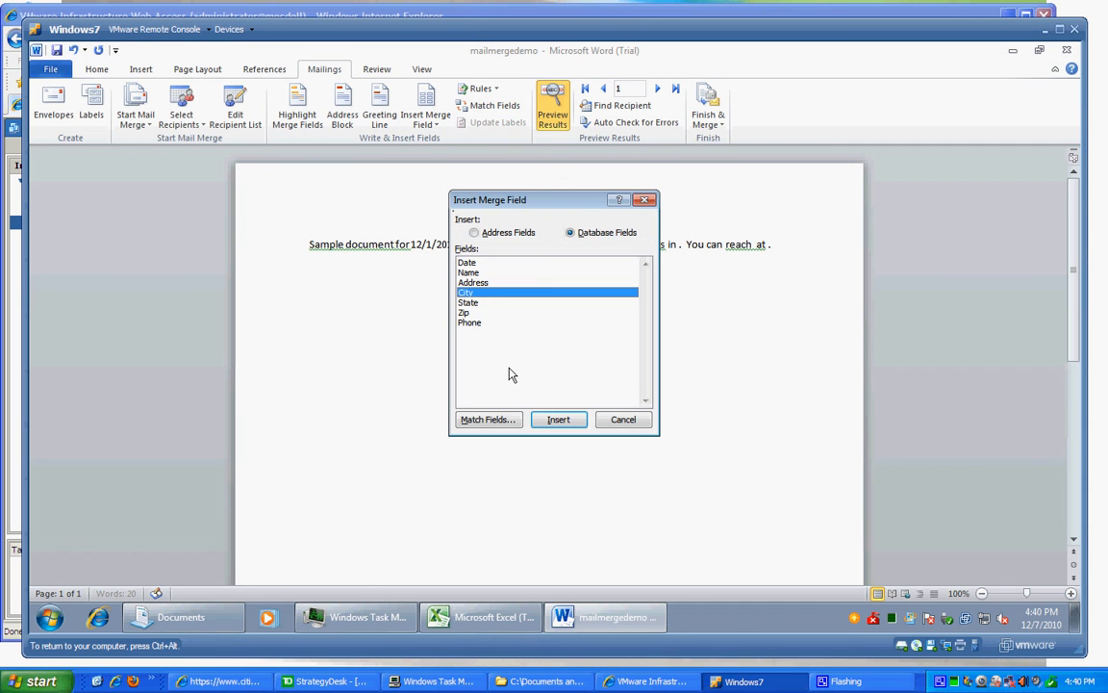
{"action": "left_click", "coordinate": [559, 418]}
{"action": "left_click", "coordinate": [624, 419]}
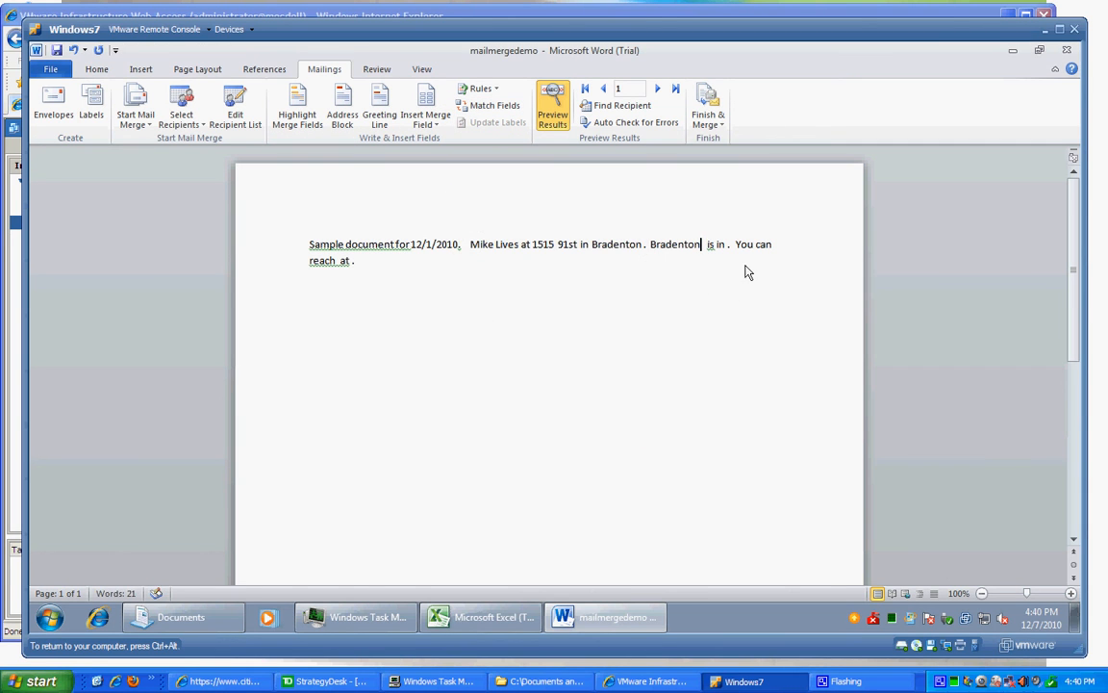
{"action": "key", "text": "BackSpace"}
Insert the State merge field after "is in" and remove the space before the period.
{"action": "left_click", "coordinate": [430, 100]}
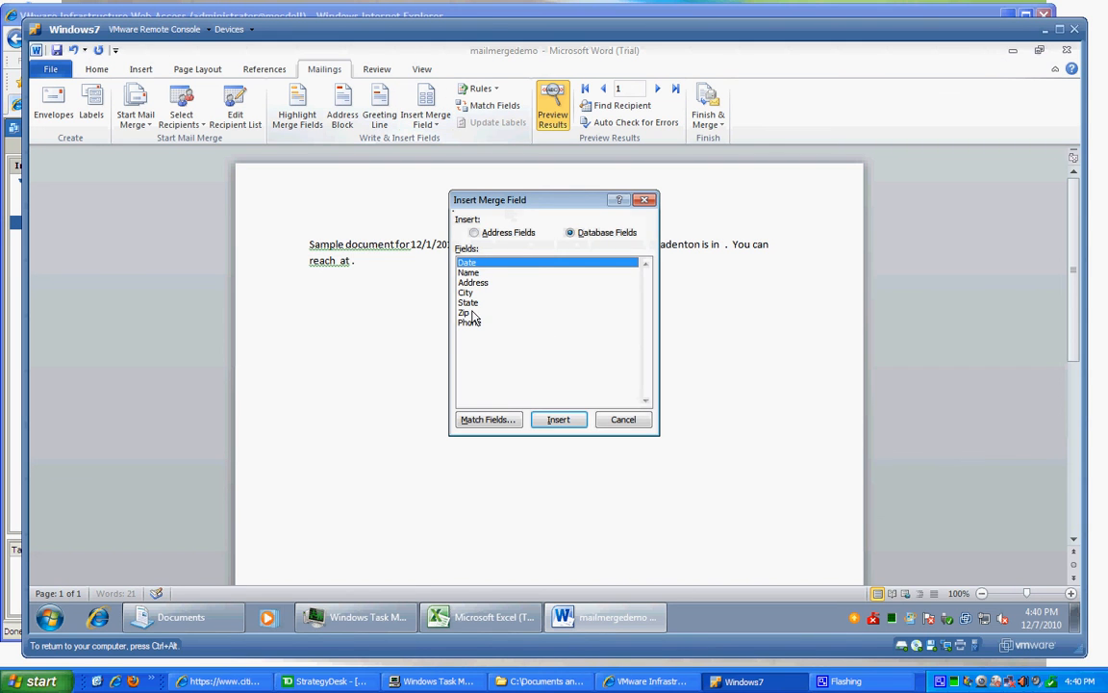
{"action": "left_click", "coordinate": [479, 303]}
{"action": "left_click", "coordinate": [562, 422]}
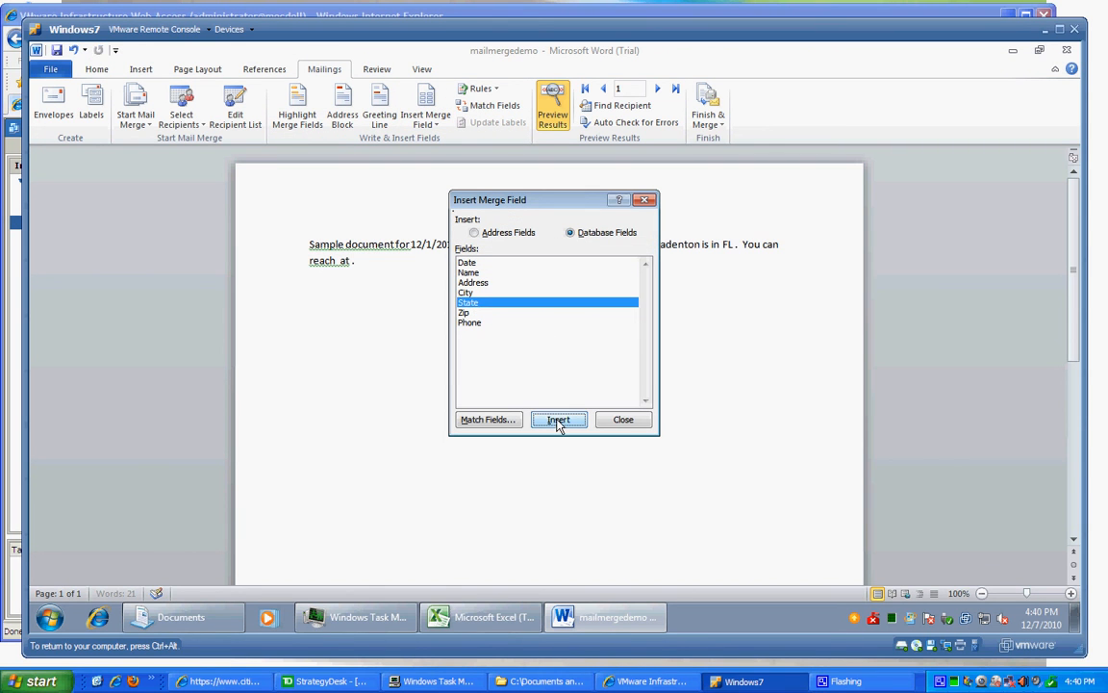
{"action": "left_click", "coordinate": [623, 420]}
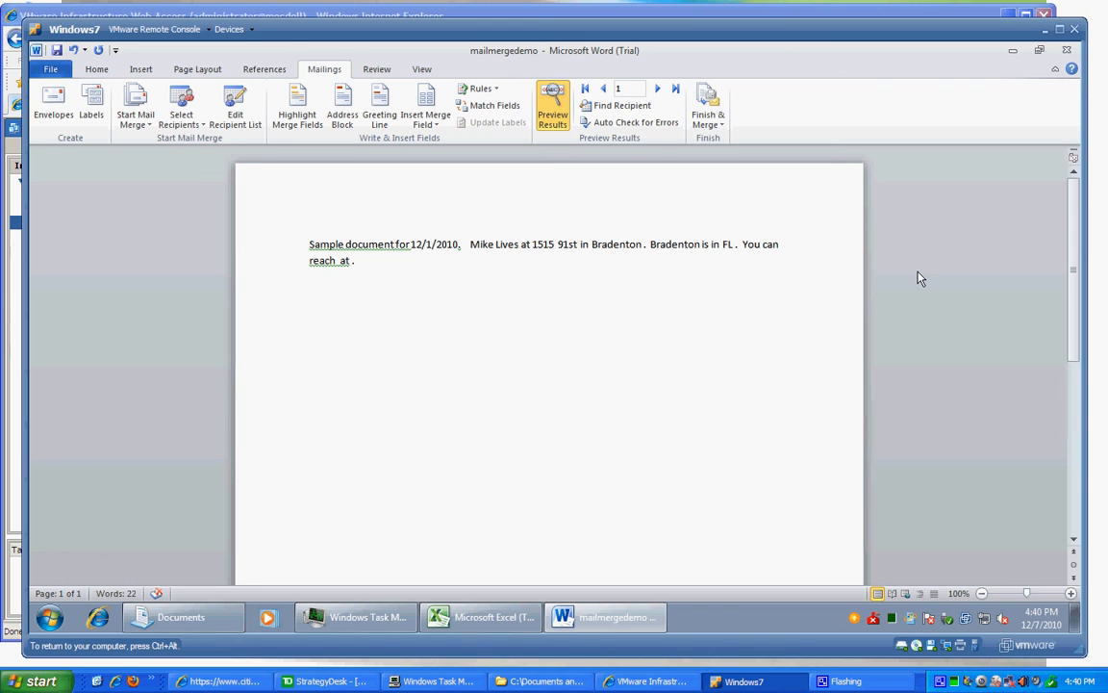
{"action": "key", "text": "Delete"}
Insert the Name merge field between "You can" and "reach", followed by a space.
{"action": "left_click", "coordinate": [783, 248]}
{"action": "left_click", "coordinate": [424, 96]}
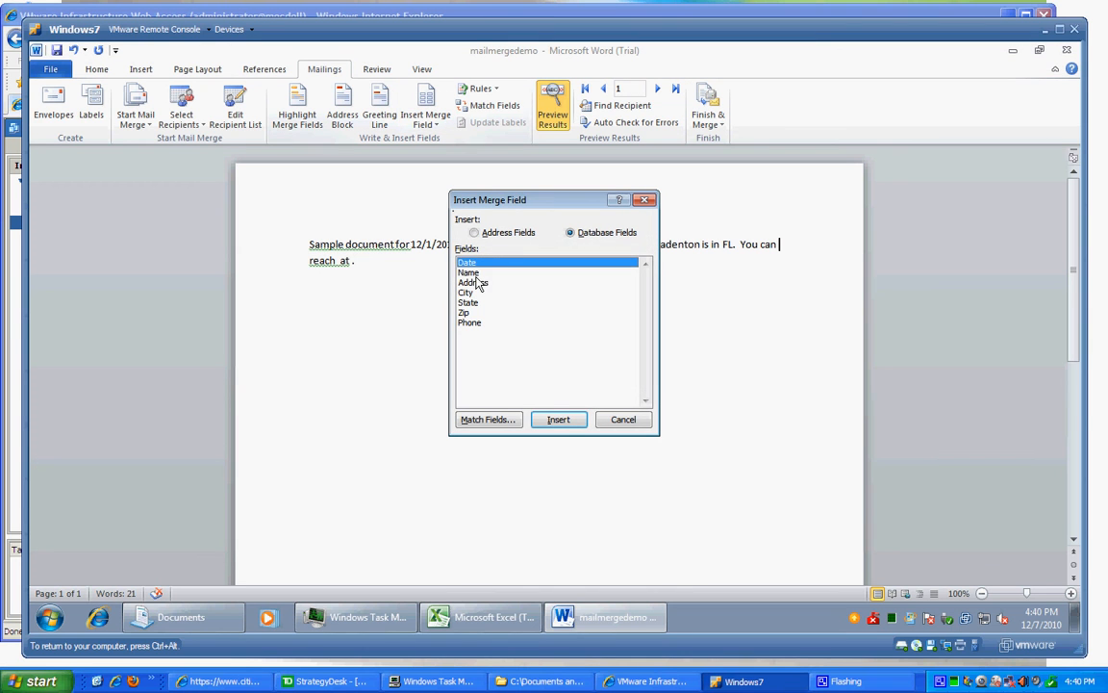
{"action": "left_click", "coordinate": [471, 273]}
{"action": "left_click", "coordinate": [566, 428]}
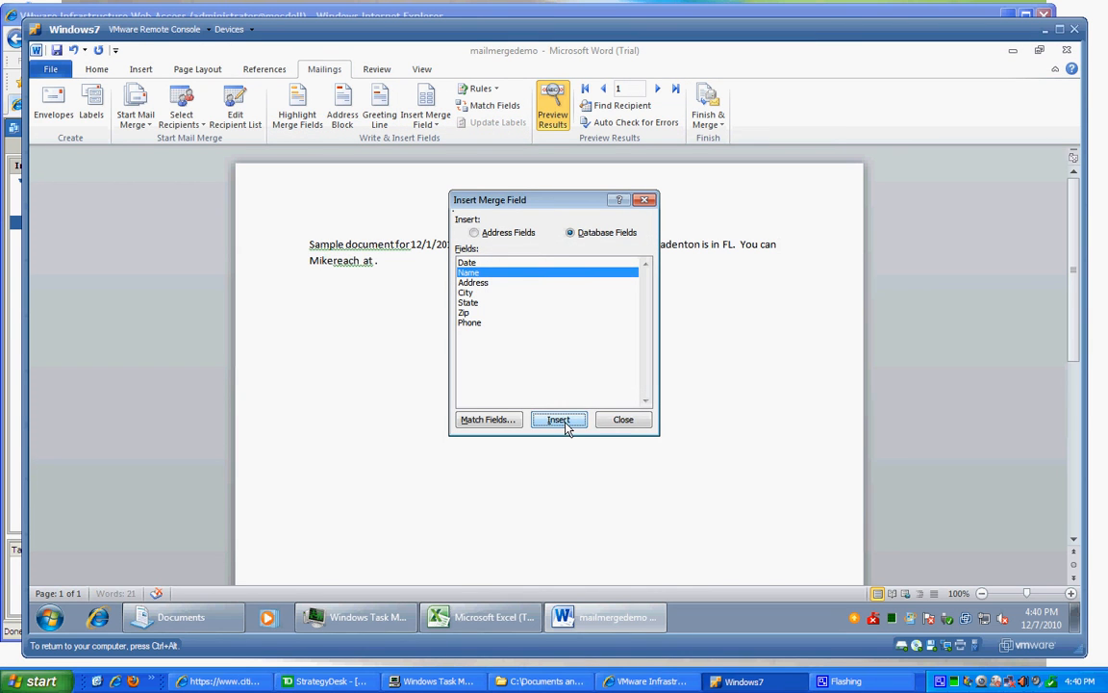
{"action": "left_click", "coordinate": [623, 421]}
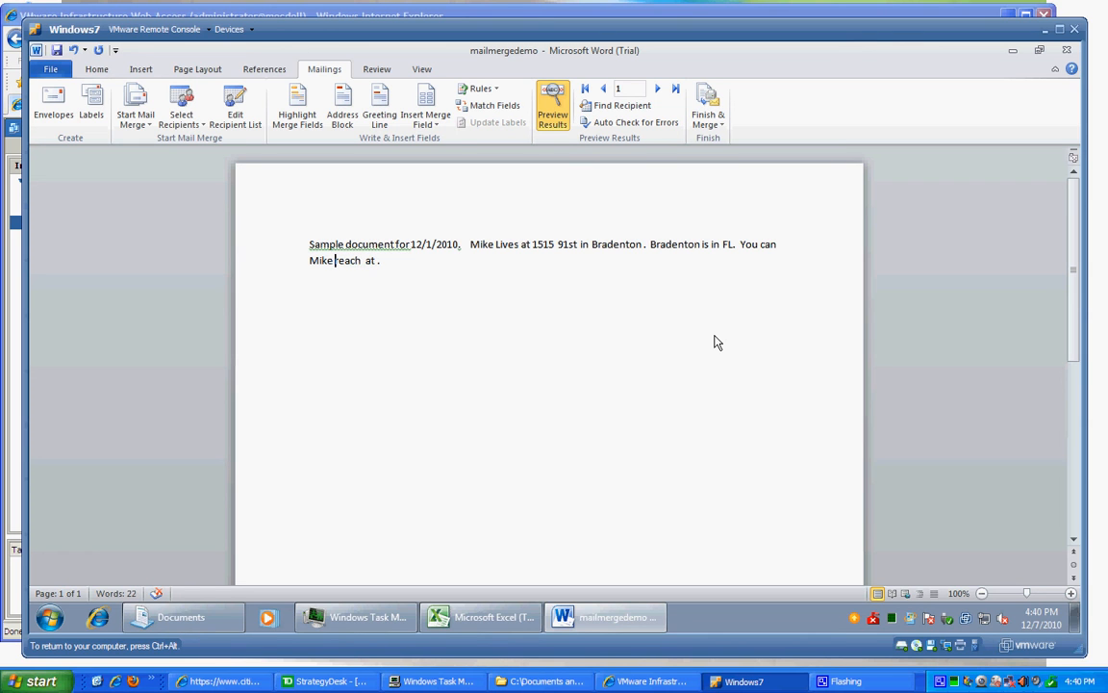
Delete the misplaced Name merge field before "reach" and restore the word "can" after "You".
{"action": "key", "text": "BackSpace"}
{"action": "key", "text": "BackSpace"}
{"action": "key", "text": "BackSpace"}
{"action": "key", "text": "BackSpace"}
{"action": "key", "text": "BackSpace"}
{"action": "key", "text": "BackSpace"}
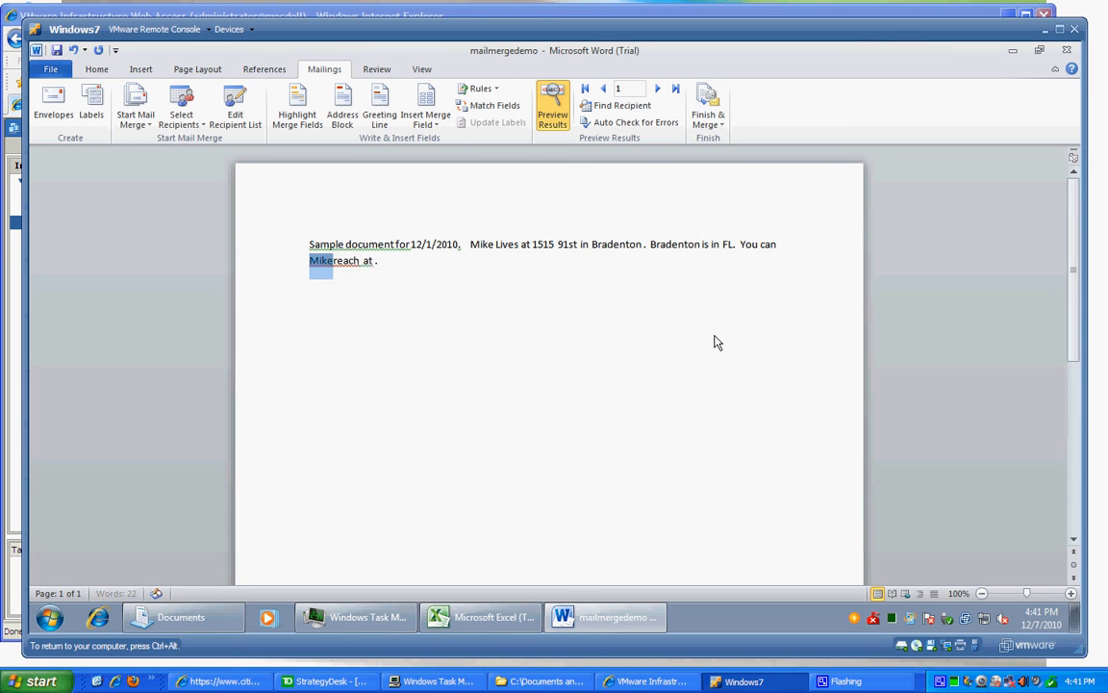
{"action": "key", "text": "BackSpace"}
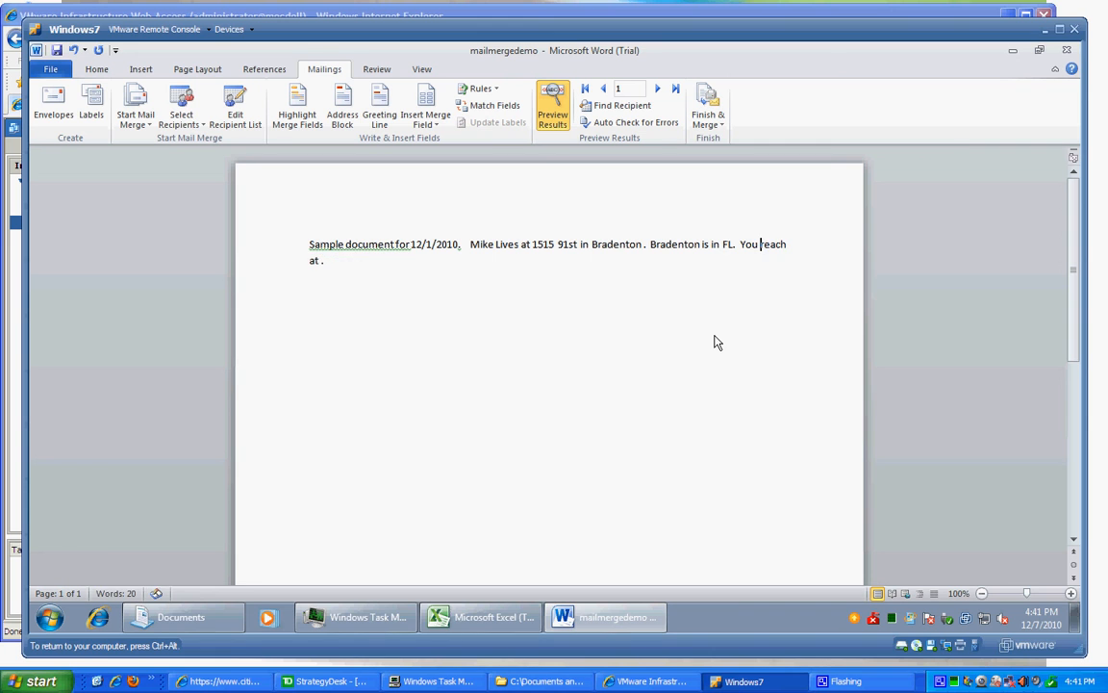
{"action": "type", "text": "can"}
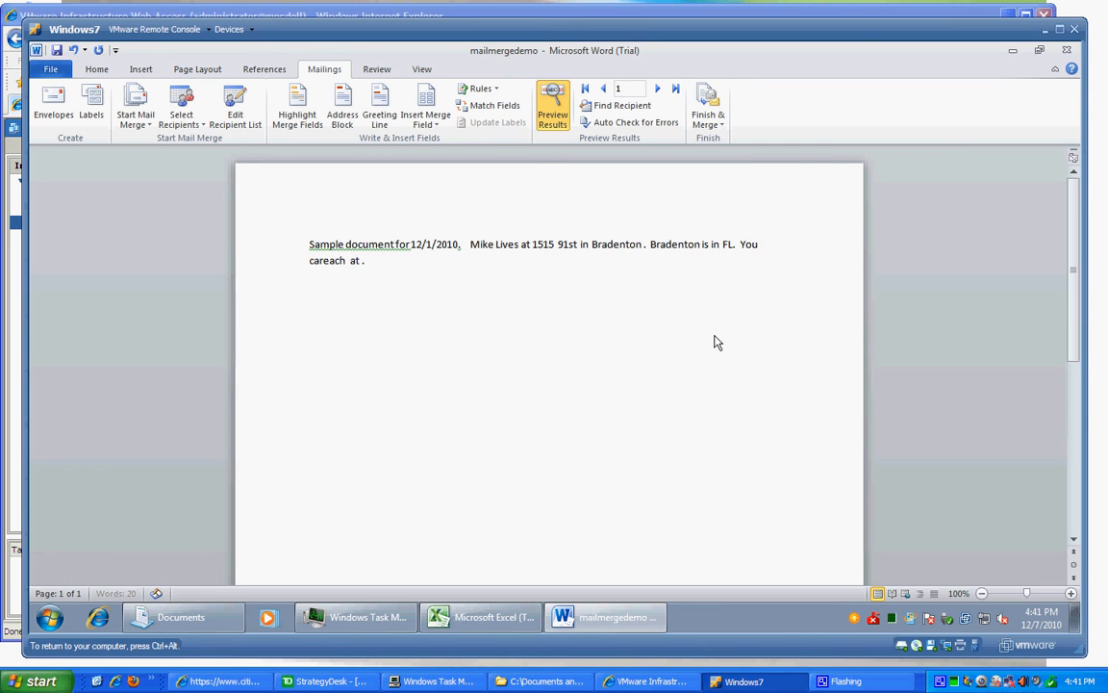
Insert the Name merge field between "reach" and "at" in the last sentence.
{"action": "key", "text": "Right"}
{"action": "key", "text": "Right"}
{"action": "key", "text": "Right"}
{"action": "key", "text": "Right"}
{"action": "key", "text": "Right"}
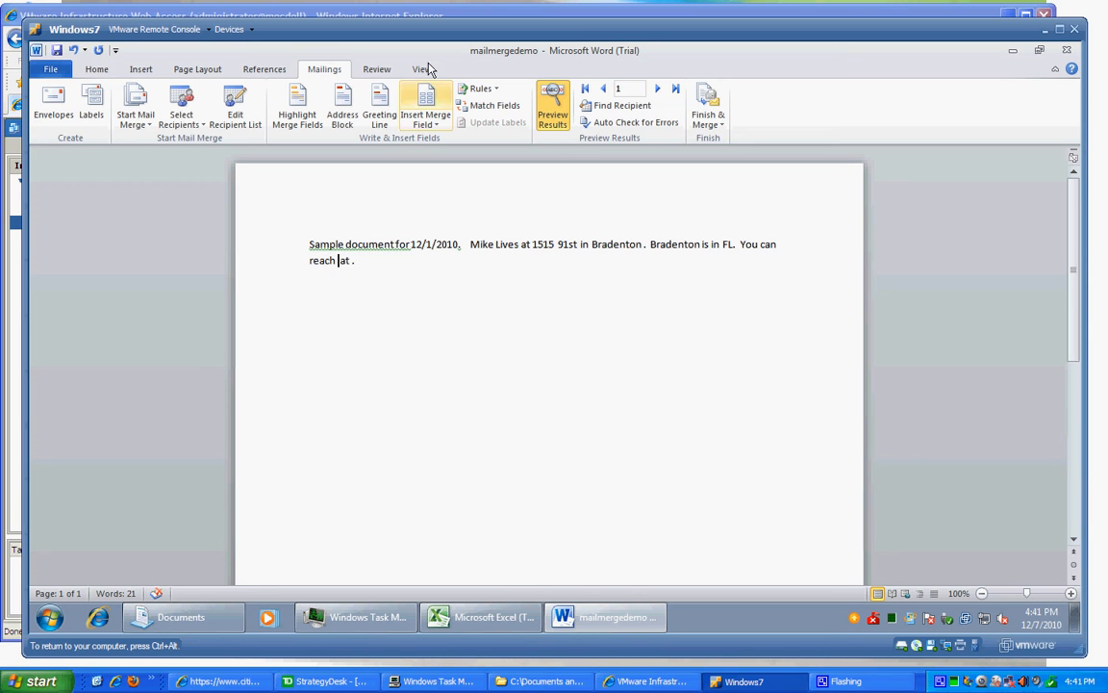
{"action": "left_click", "coordinate": [427, 107]}
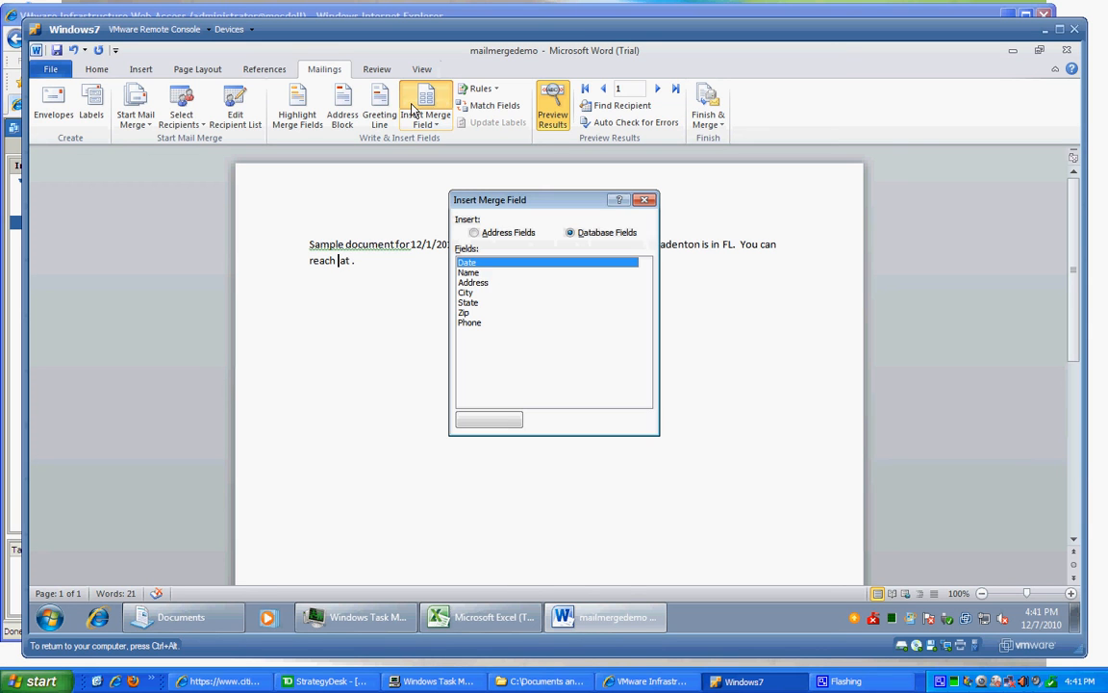
{"action": "left_click", "coordinate": [470, 274]}
{"action": "left_click", "coordinate": [559, 420]}
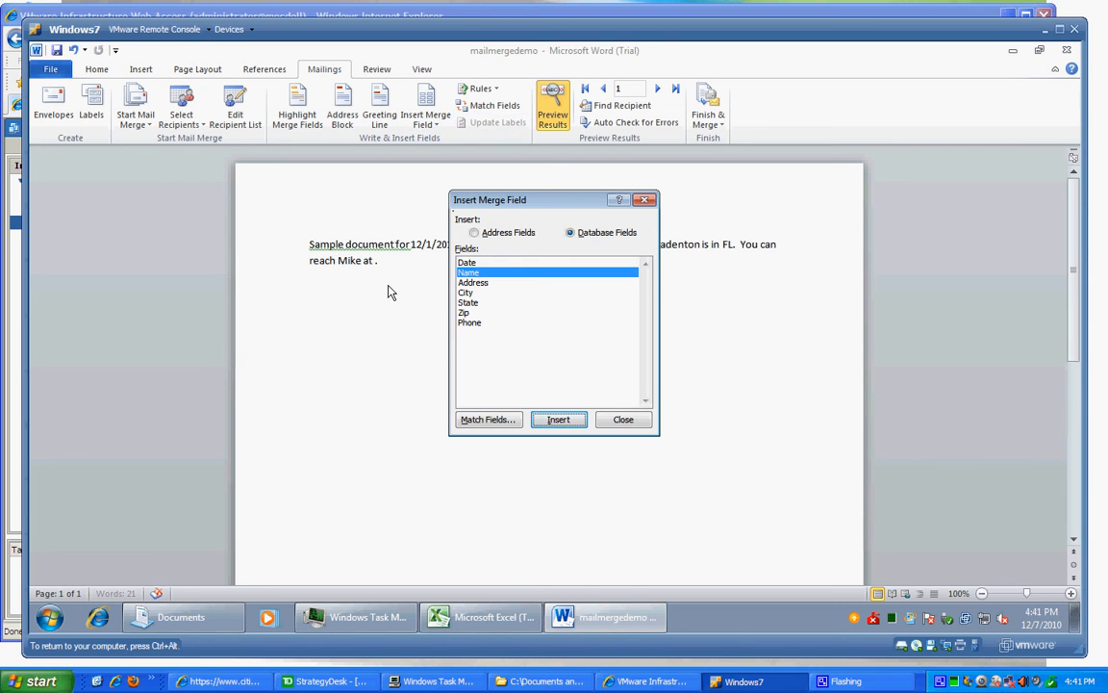
{"action": "left_click", "coordinate": [622, 419]}
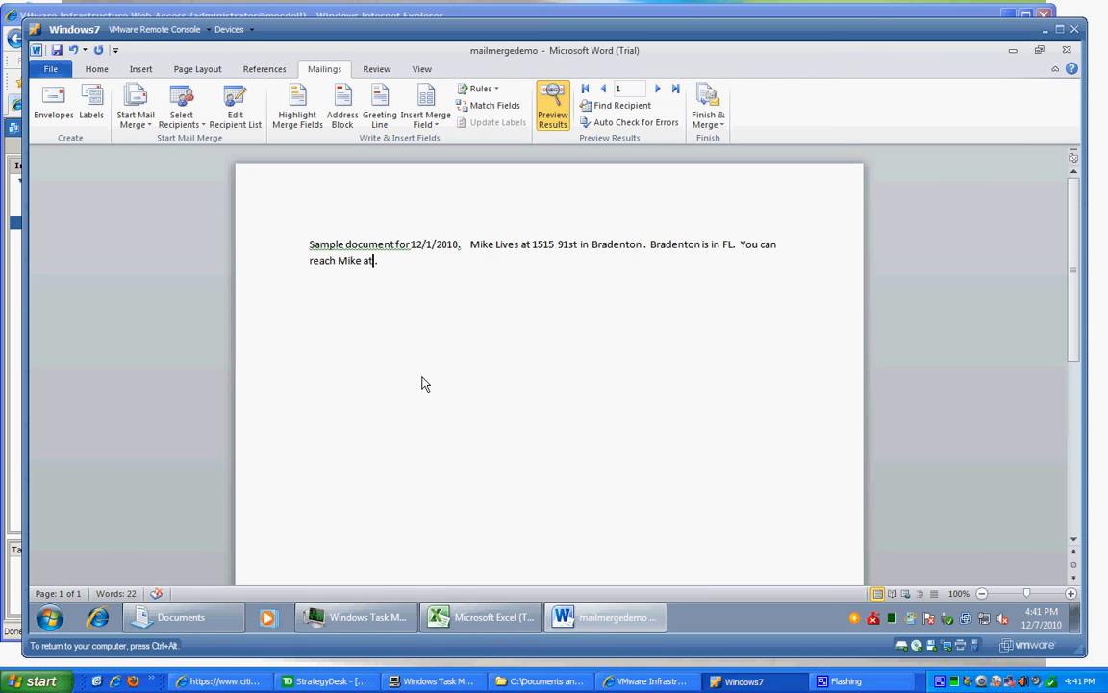
Insert the Phone merge field after "at" in the last sentence and remove the extra spaces before the period.
{"action": "left_click", "coordinate": [424, 106]}
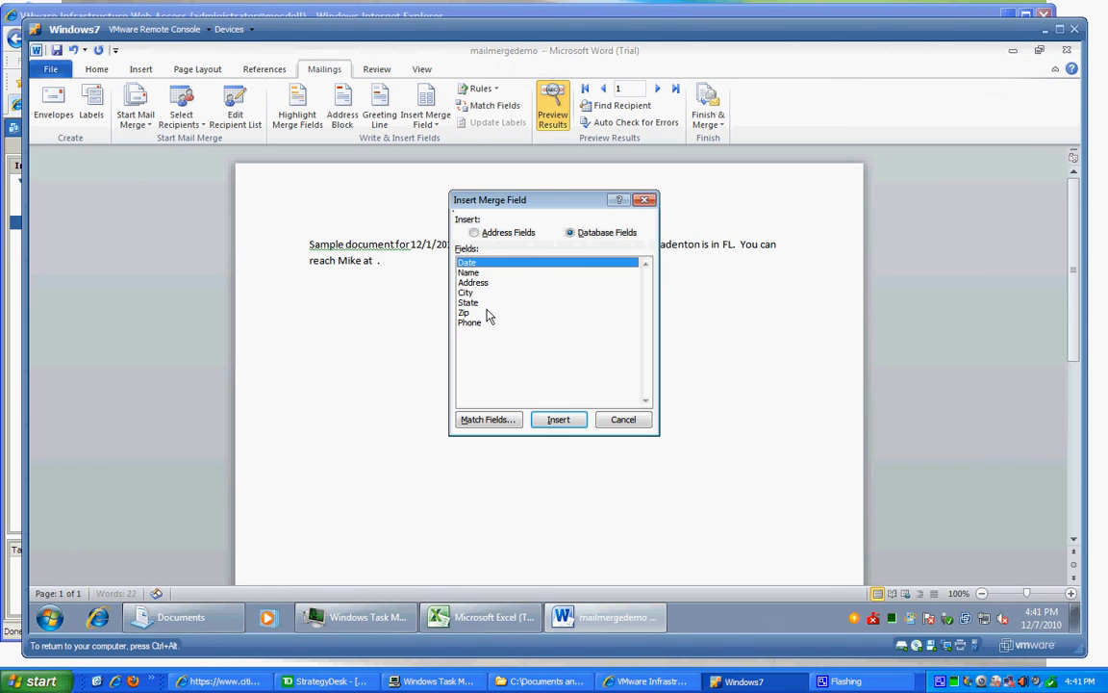
{"action": "left_click", "coordinate": [476, 323]}
{"action": "left_click", "coordinate": [556, 420]}
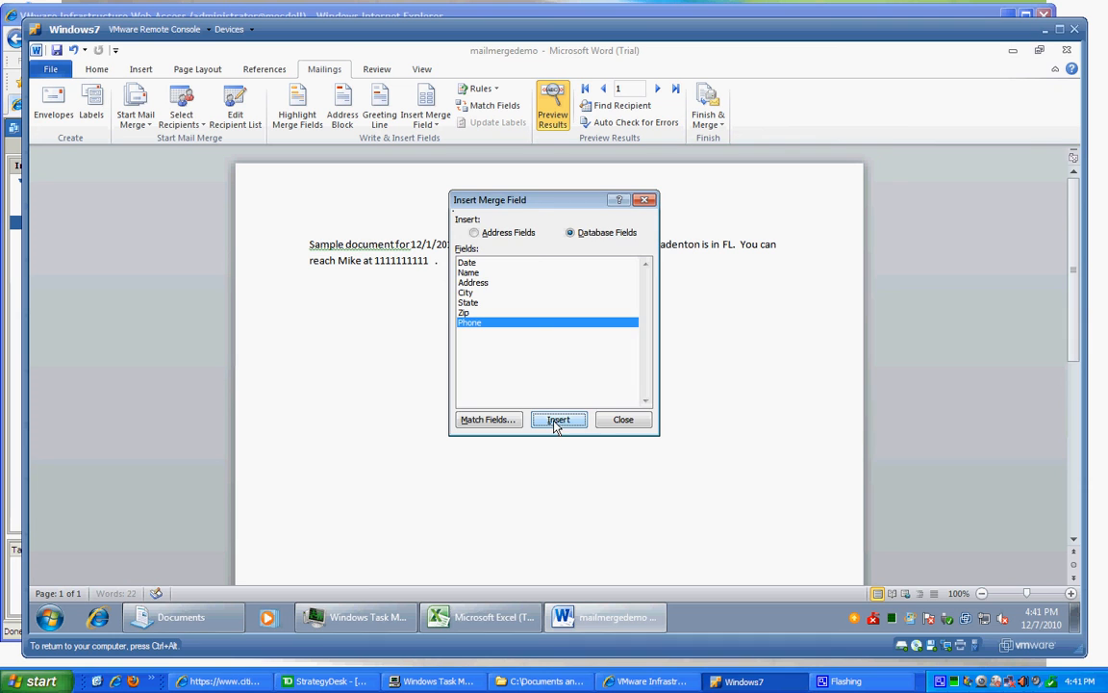
{"action": "left_click", "coordinate": [621, 421]}
{"action": "key", "text": "BackSpace"}
{"action": "key", "text": "BackSpace"}
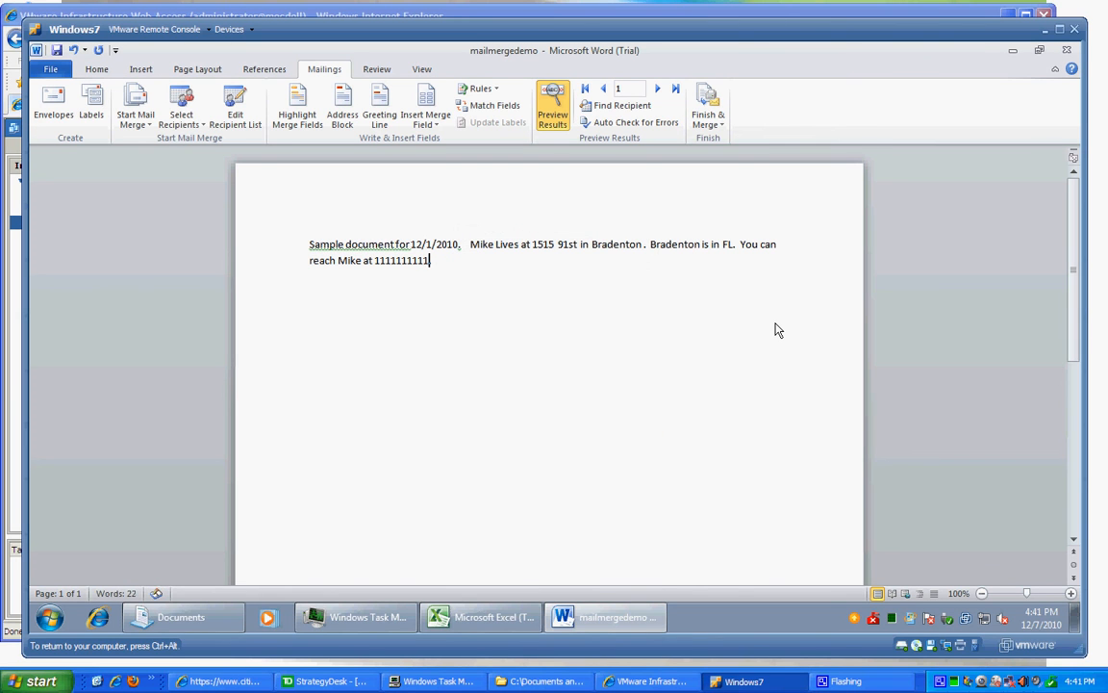
{"action": "key", "text": "BackSpace"}
{"action": "key", "text": "BackSpace"}
Compare the letter's merge field placeholders with the previewed data for the first recipient, ending with the results preview on.
{"action": "left_click", "coordinate": [553, 111]}
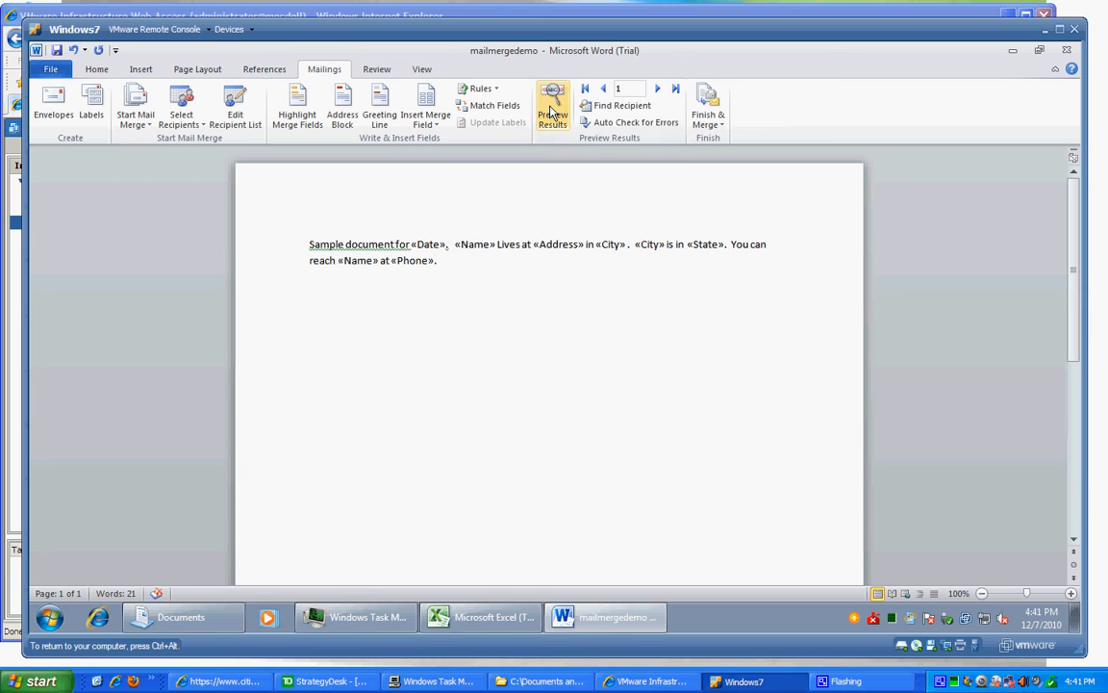
{"action": "left_click", "coordinate": [553, 112]}
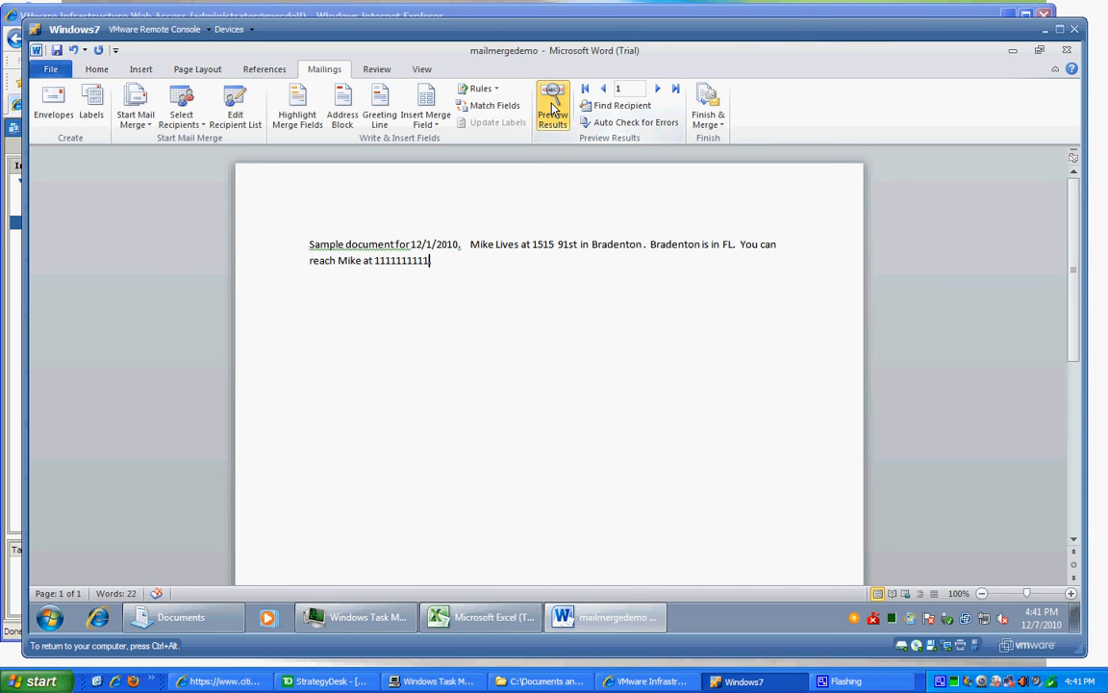
{"action": "left_click", "coordinate": [553, 111]}
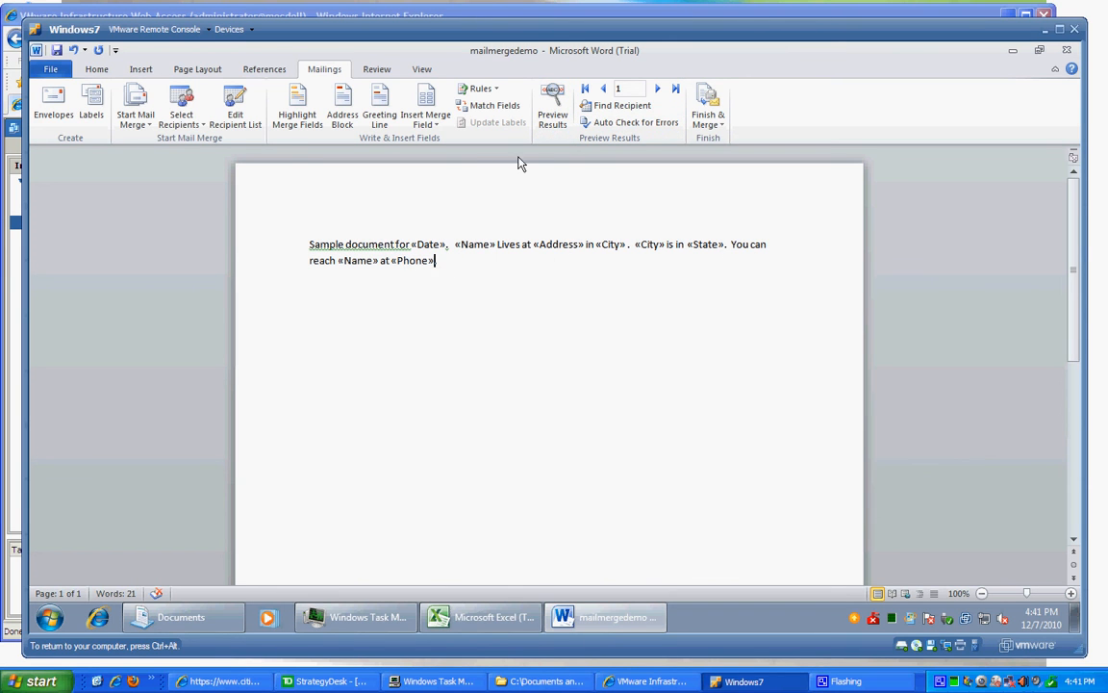
{"action": "left_click", "coordinate": [545, 109]}
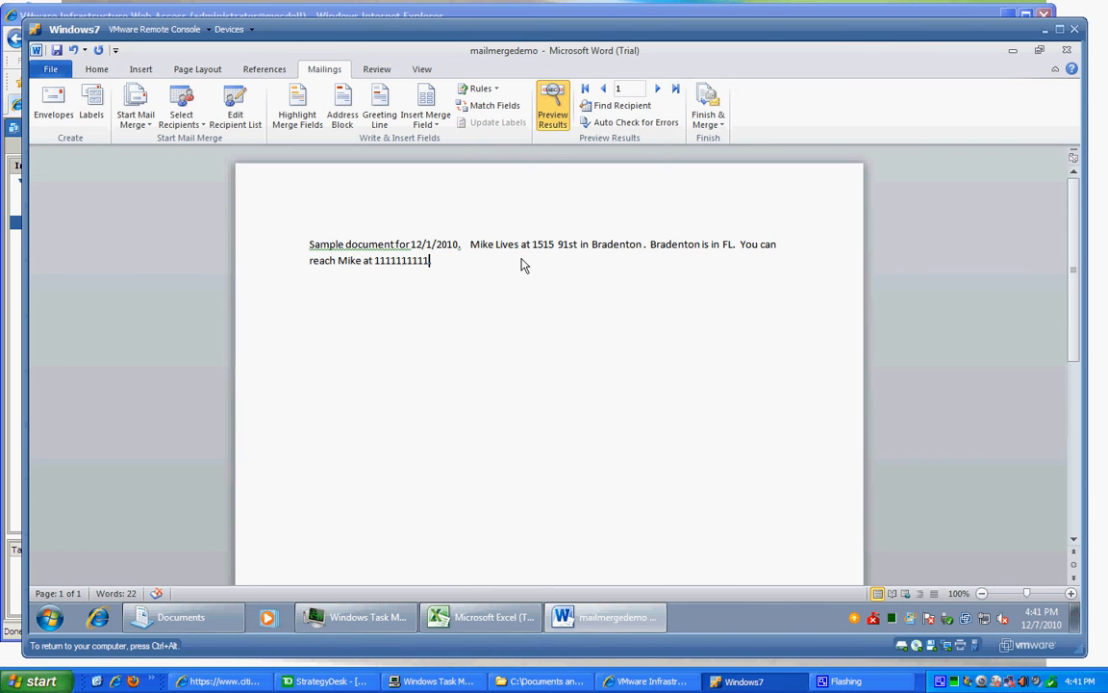
Preview the merged letter for each following recipient, advancing from record 1 to record 7.
{"action": "left_click", "coordinate": [658, 90]}
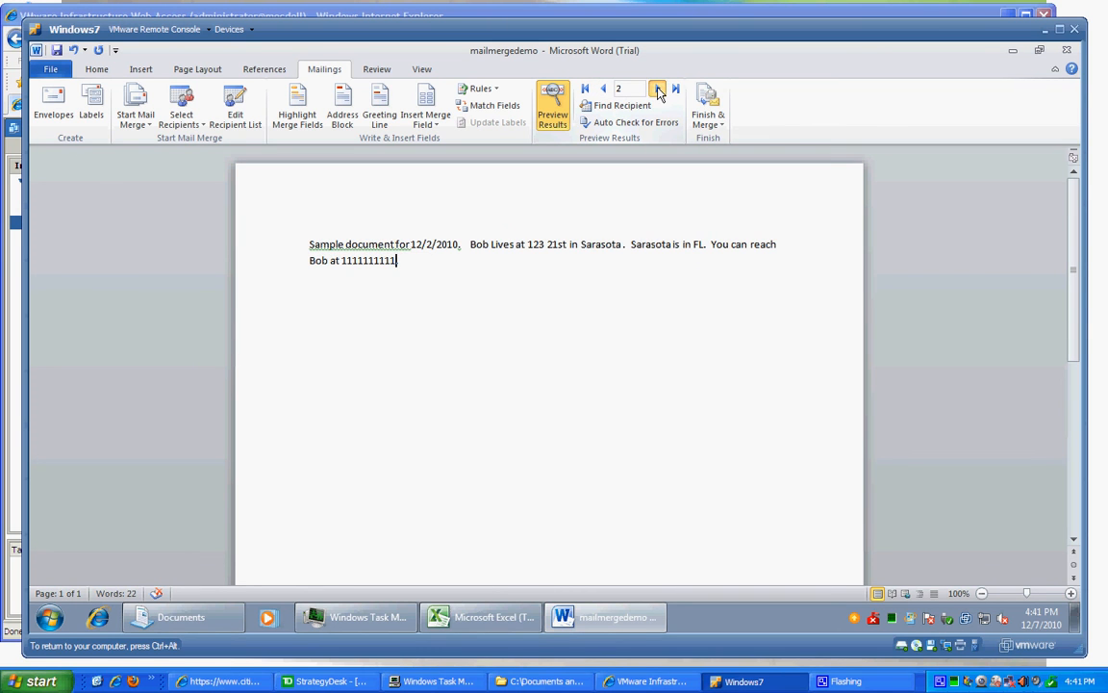
{"action": "left_click", "coordinate": [658, 89]}
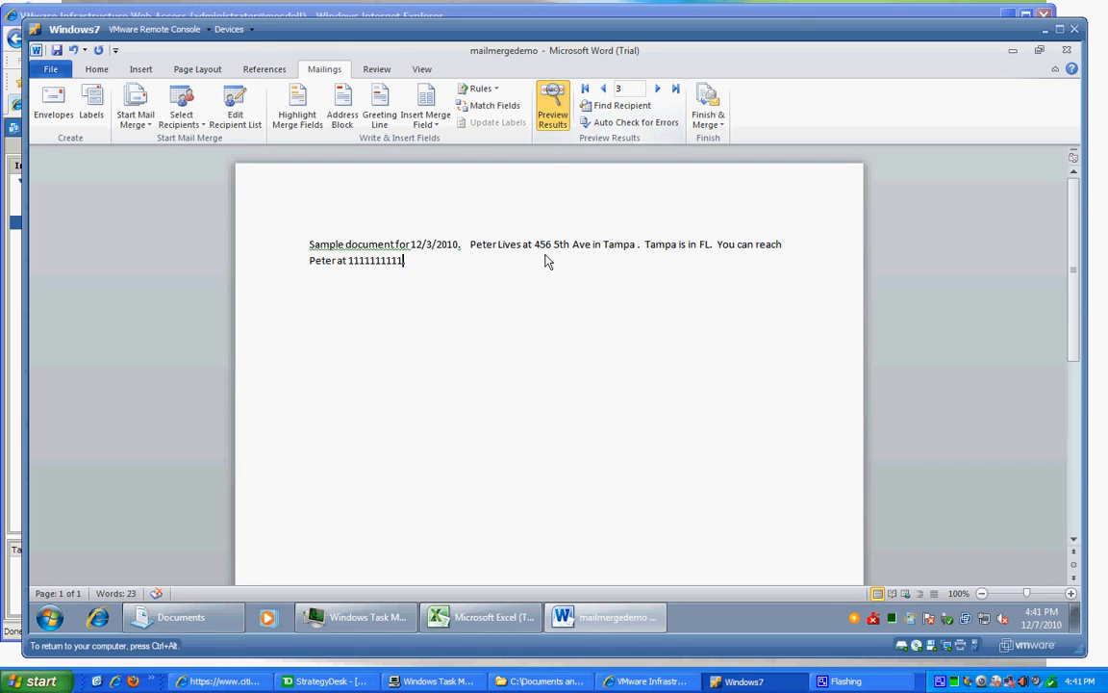
{"action": "left_click", "coordinate": [658, 89]}
{"action": "left_click", "coordinate": [658, 90]}
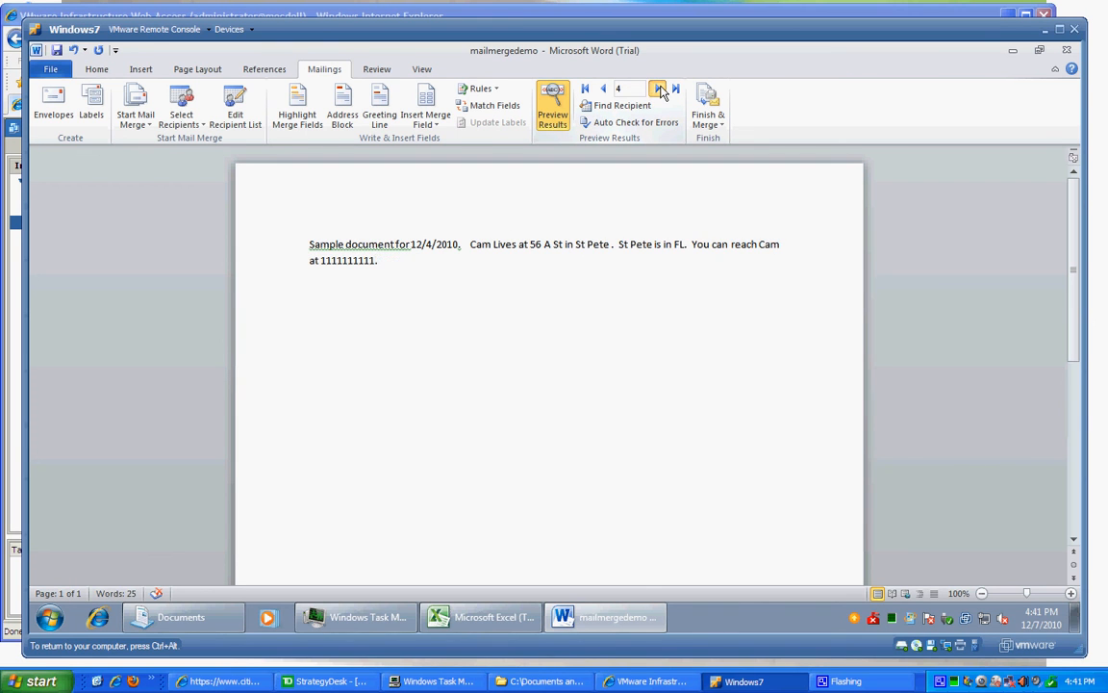
{"action": "left_click", "coordinate": [658, 90]}
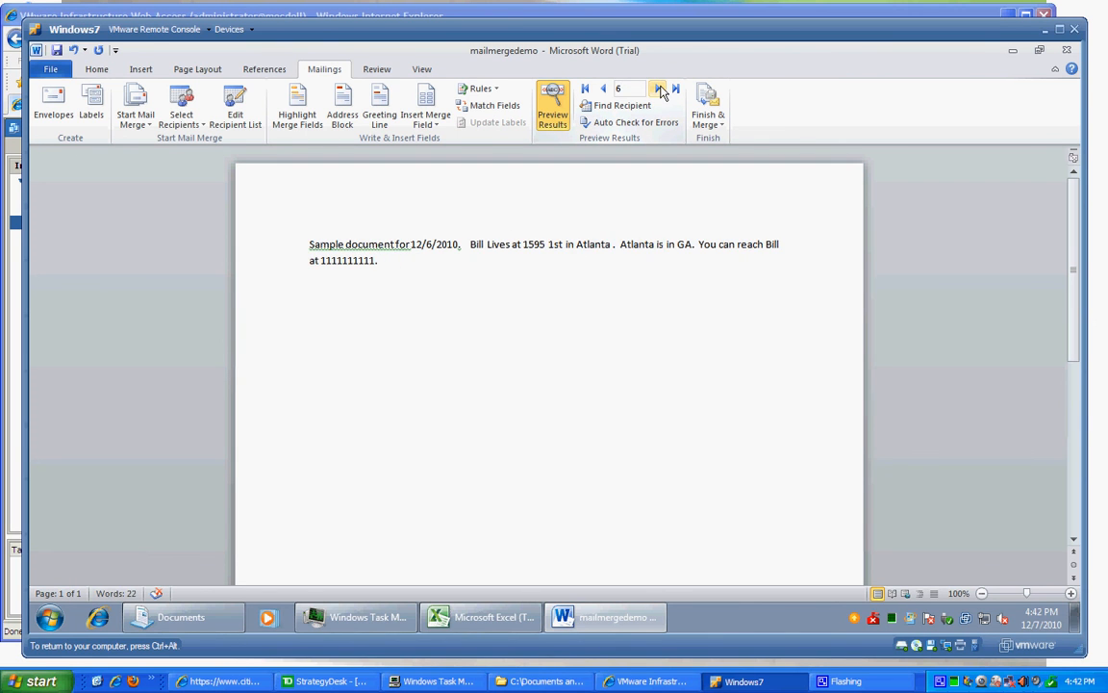
{"action": "left_click", "coordinate": [659, 89]}
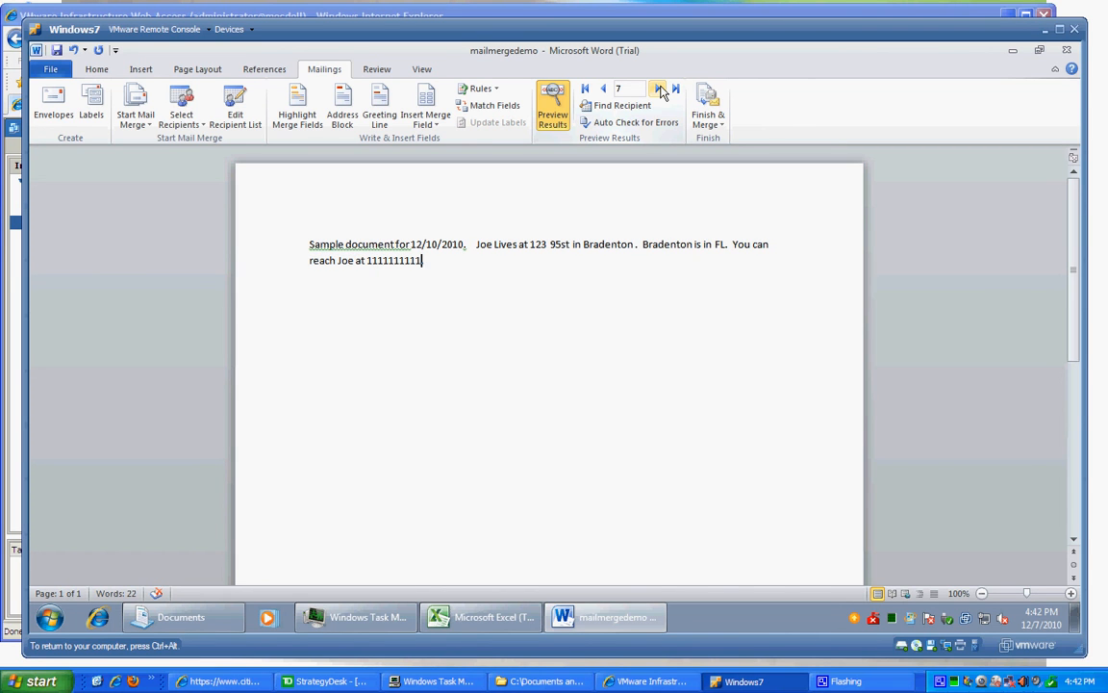
Compare the previewed letters for records 5, 6 and 7, ending on record 5.
{"action": "left_click", "coordinate": [604, 90]}
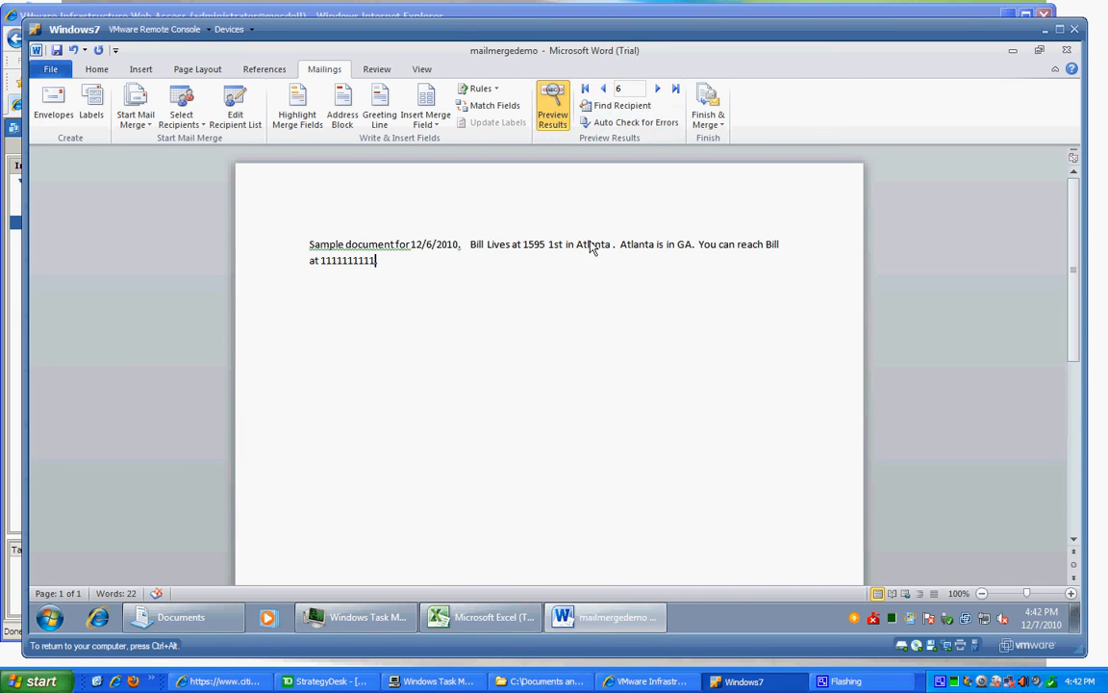
{"action": "left_click", "coordinate": [604, 89]}
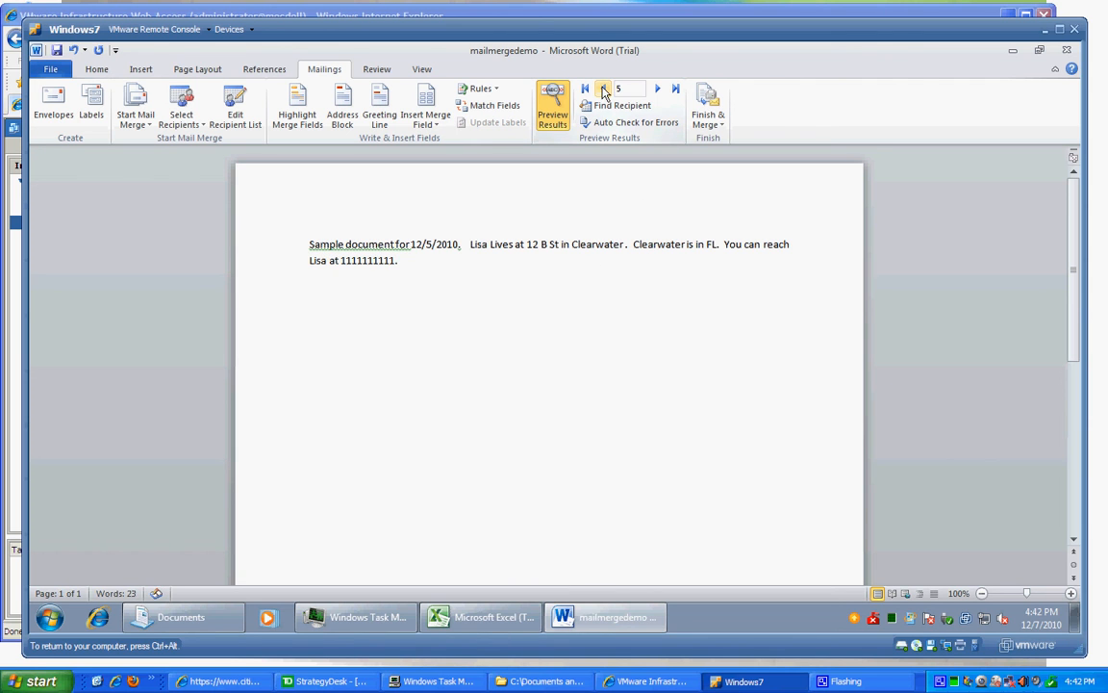
{"action": "left_click", "coordinate": [658, 89]}
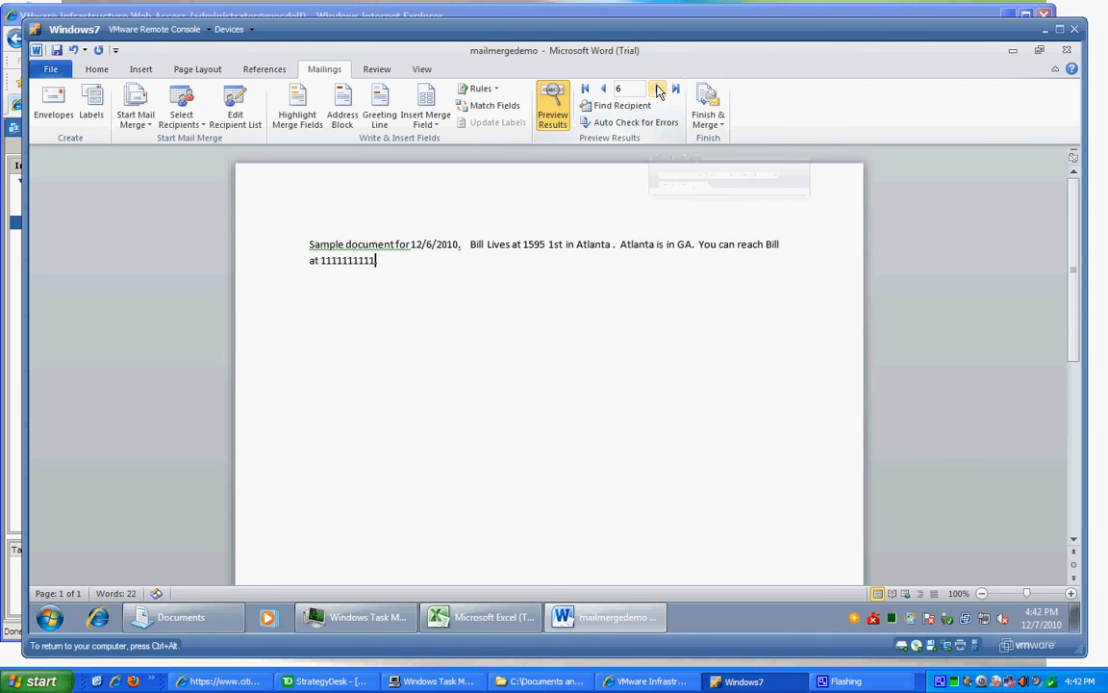
{"action": "left_click", "coordinate": [658, 91]}
{"action": "left_click", "coordinate": [605, 90]}
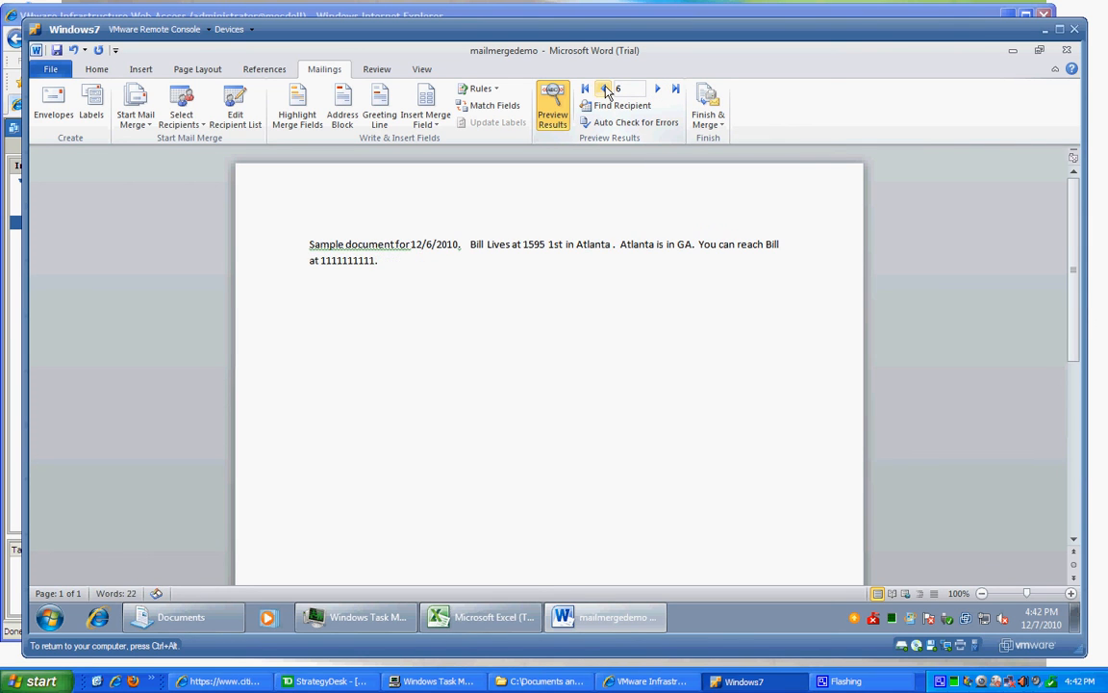
{"action": "left_click", "coordinate": [605, 90]}
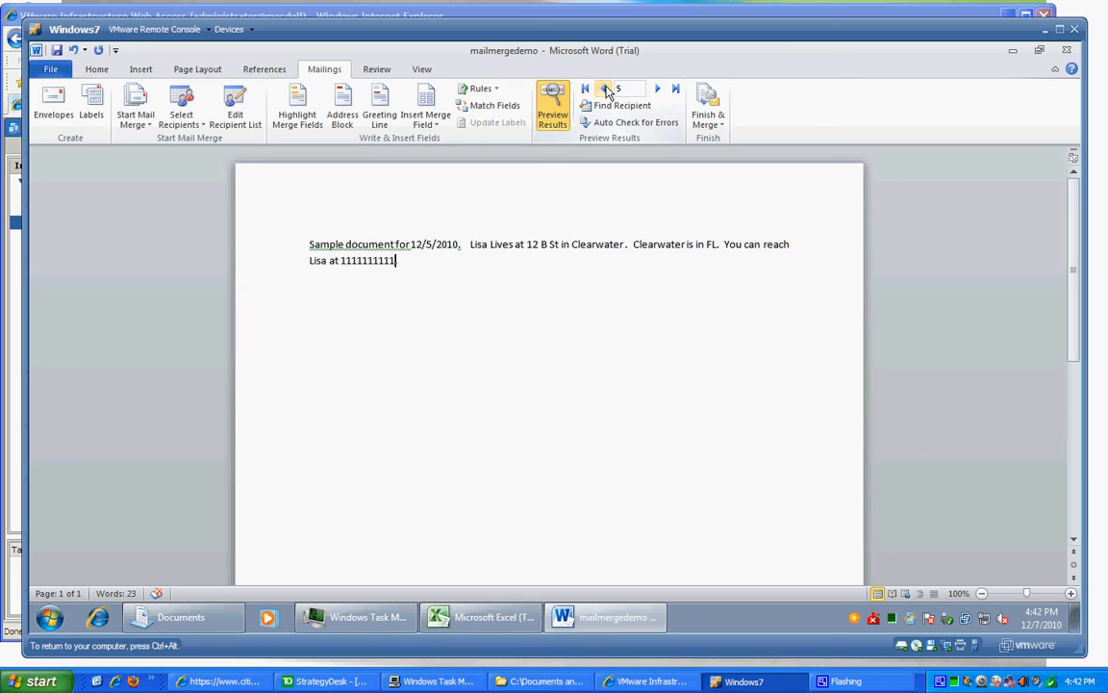
{"action": "left_click", "coordinate": [658, 89]}
{"action": "left_click", "coordinate": [658, 90]}
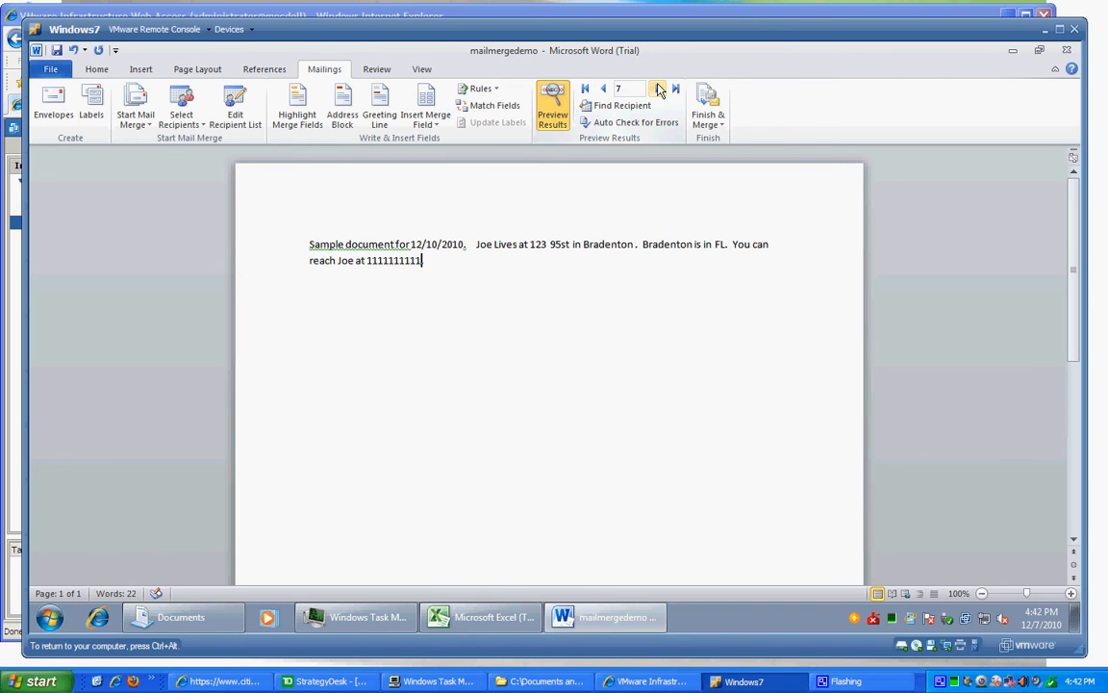
{"action": "left_click", "coordinate": [604, 90]}
{"action": "left_click", "coordinate": [605, 89]}
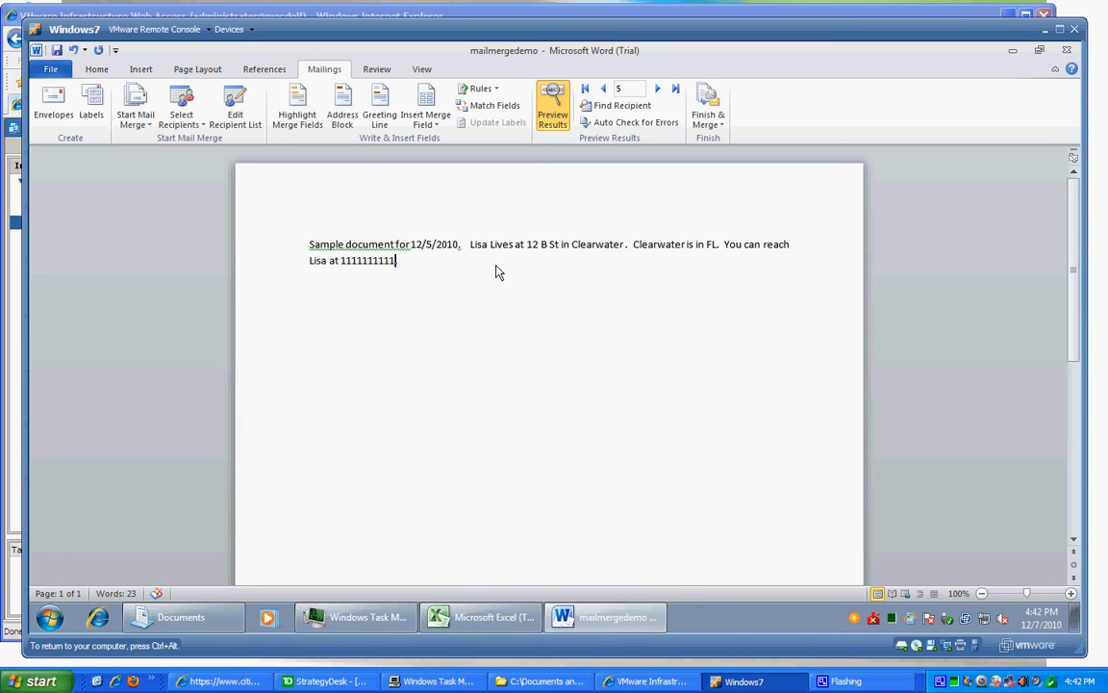
{"action": "right_click", "coordinate": [936, 682]}
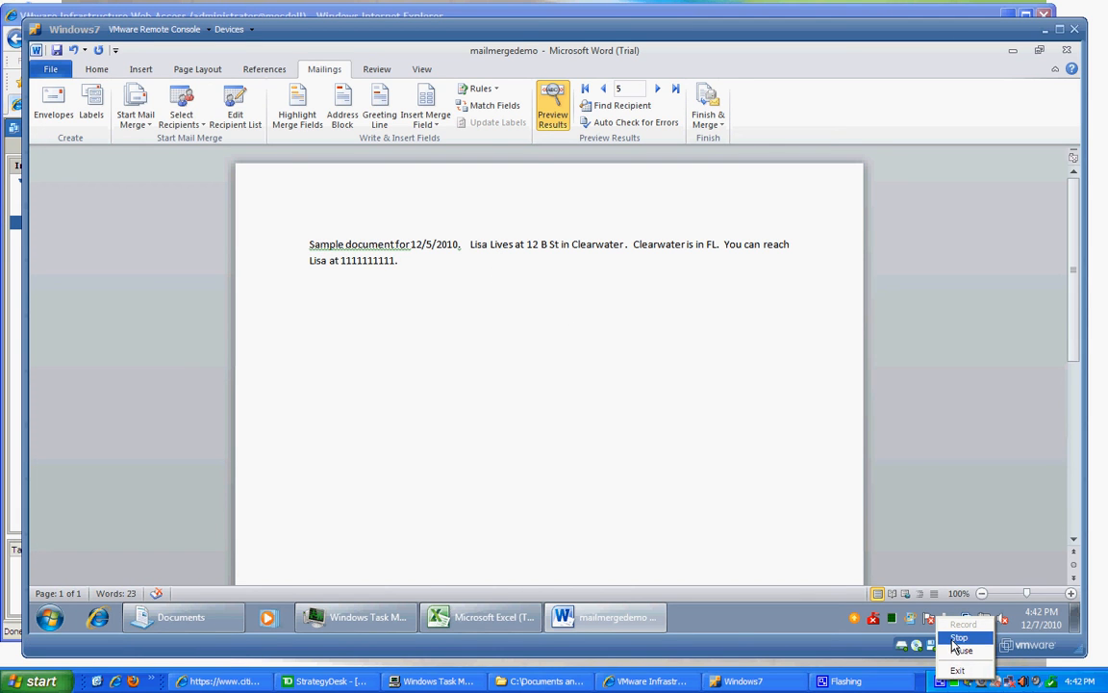